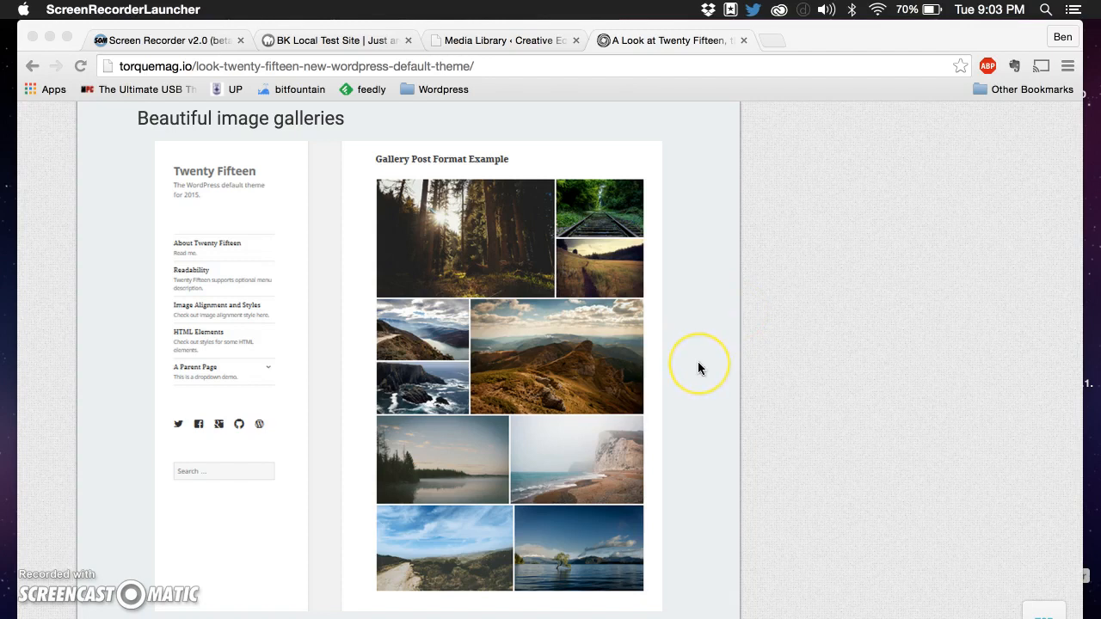
# Start a new post on the BK Local Test Site and title it "Image Gallery Test".
pyautogui.scroll(-2, 698, 362)
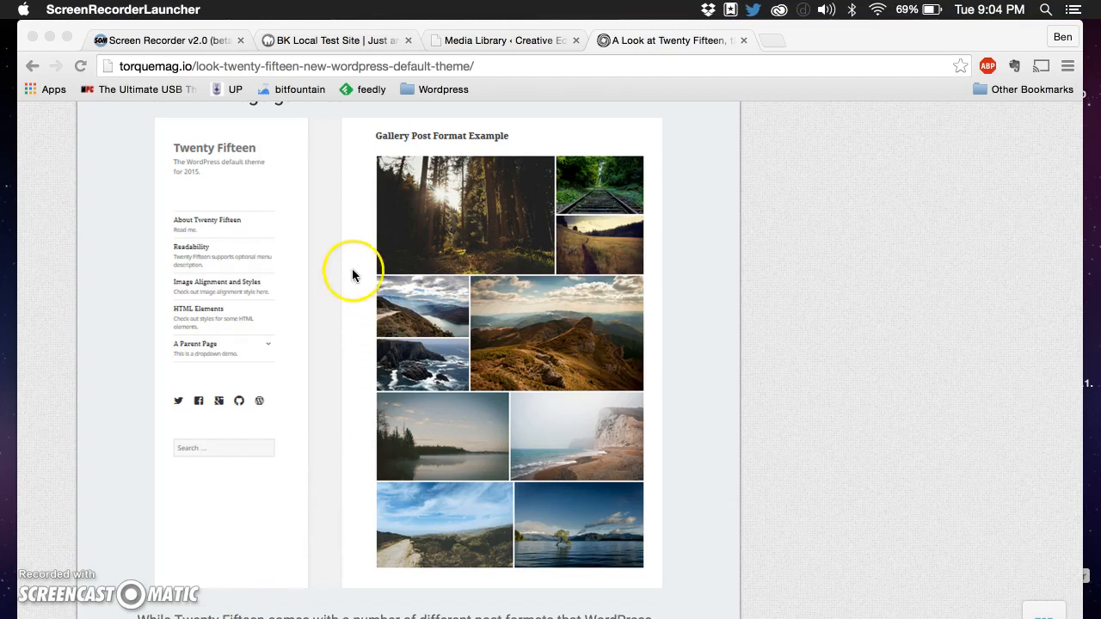
pyautogui.click(348, 40)
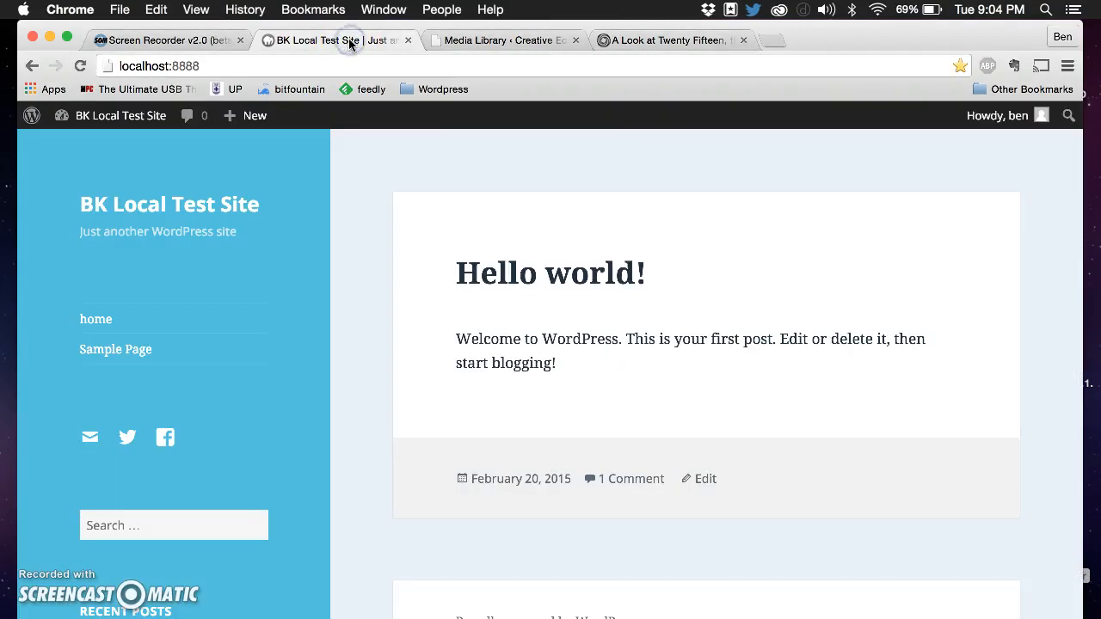
pyautogui.moveTo(258, 118)
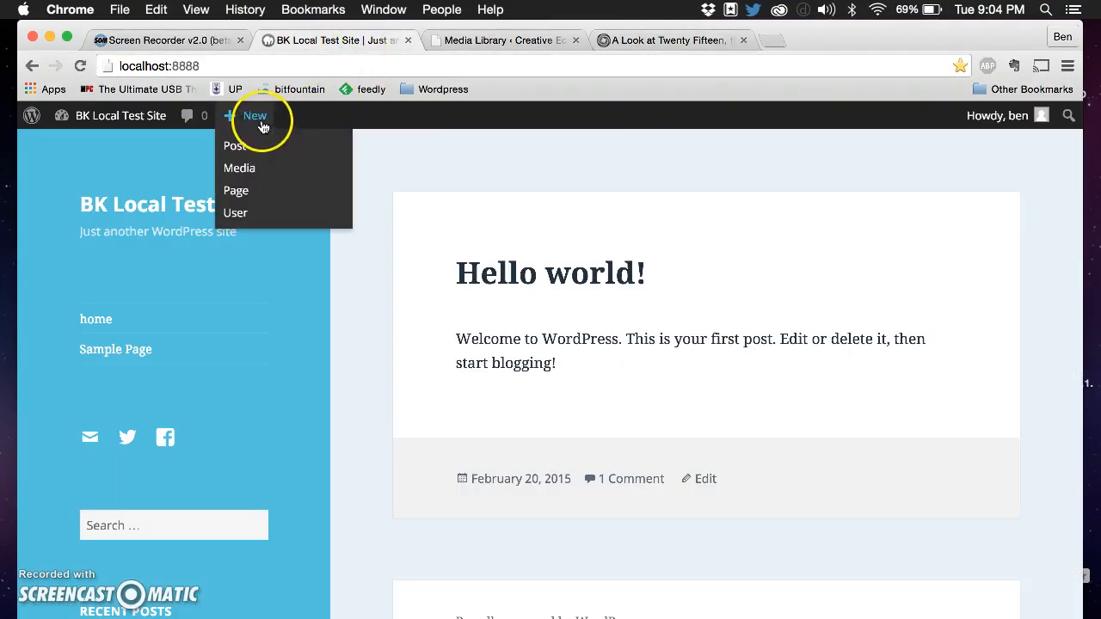
pyautogui.click(244, 147)
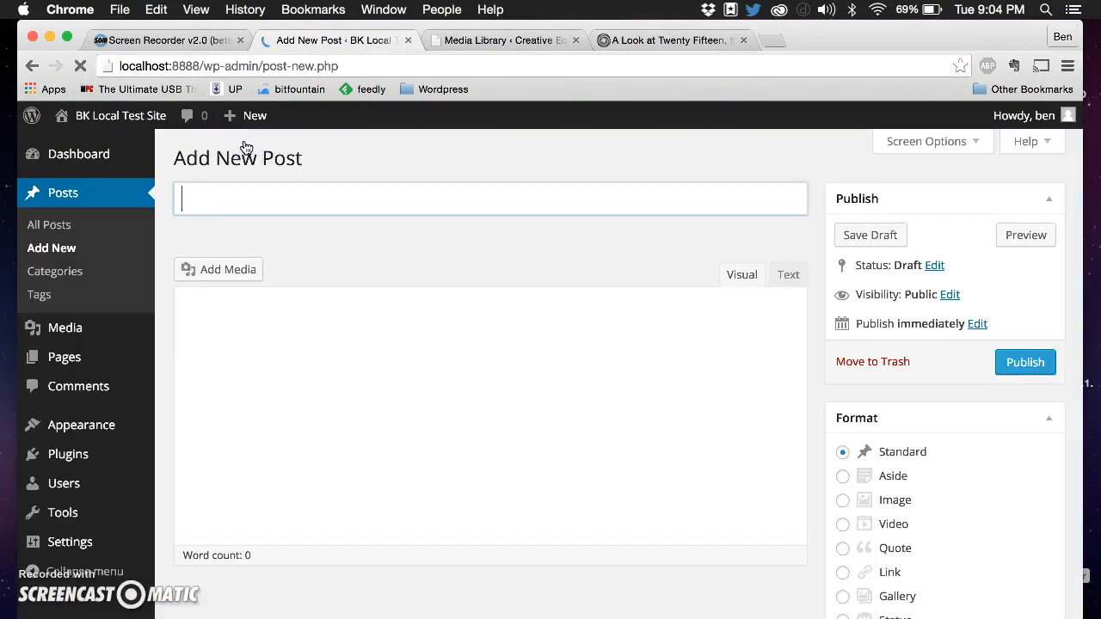
pyautogui.scroll(-2, 922, 458)
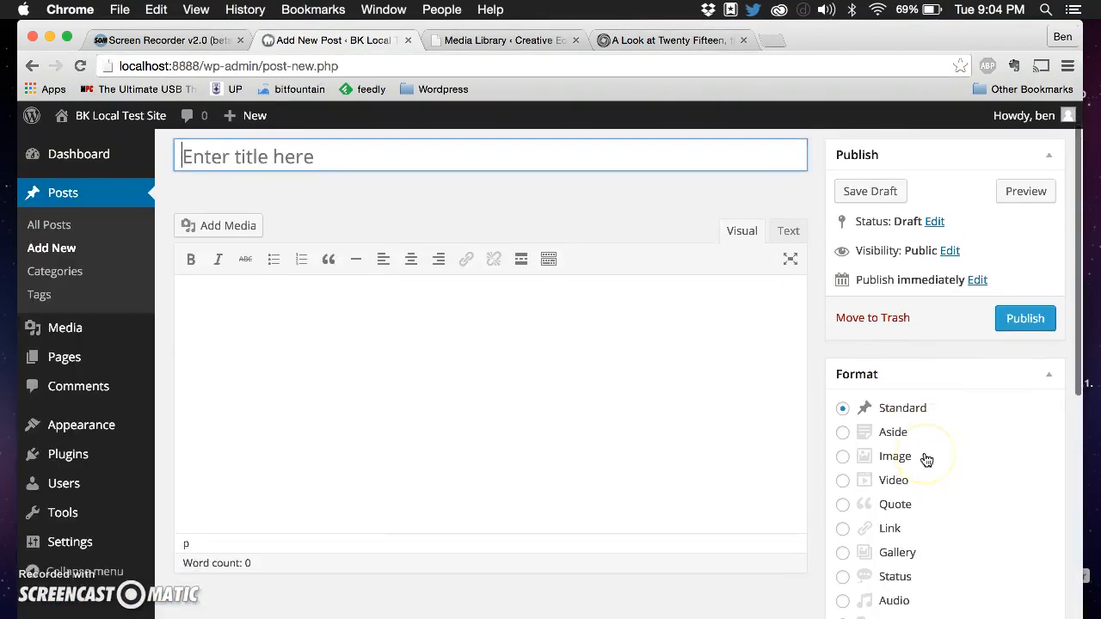
pyautogui.write('Image Gallery Test')
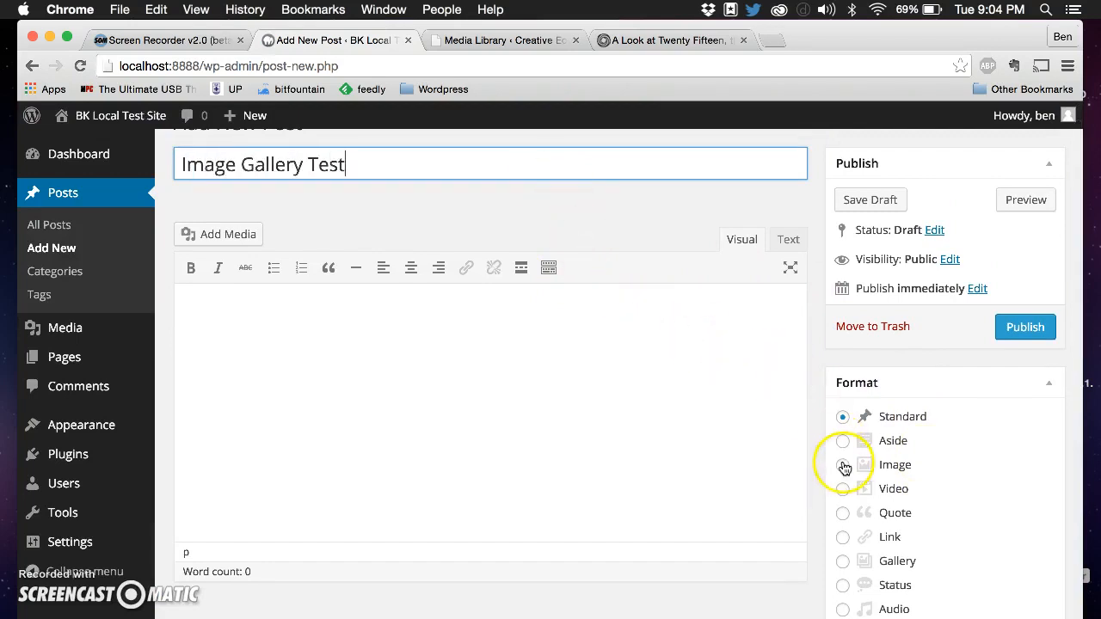
# Set the post format to Gallery.
pyautogui.scroll(-3, 900, 520)
pyautogui.scroll(-1, 900, 520)
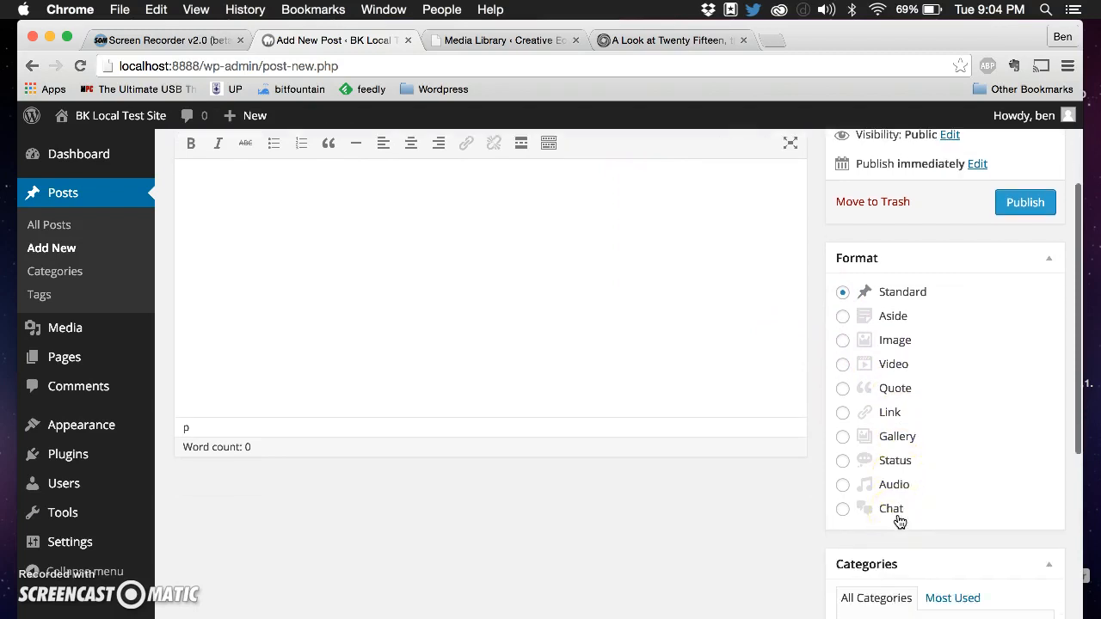
pyautogui.click(843, 437)
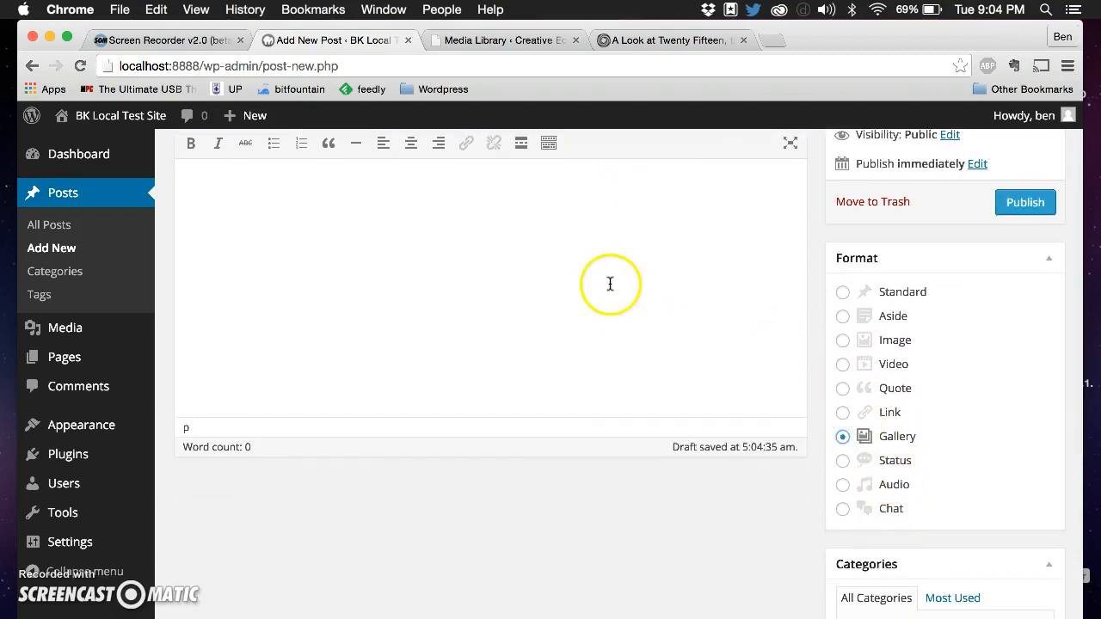
# Create a new gallery from all ten landscape images in the media library.
pyautogui.scroll(4, 610, 284)
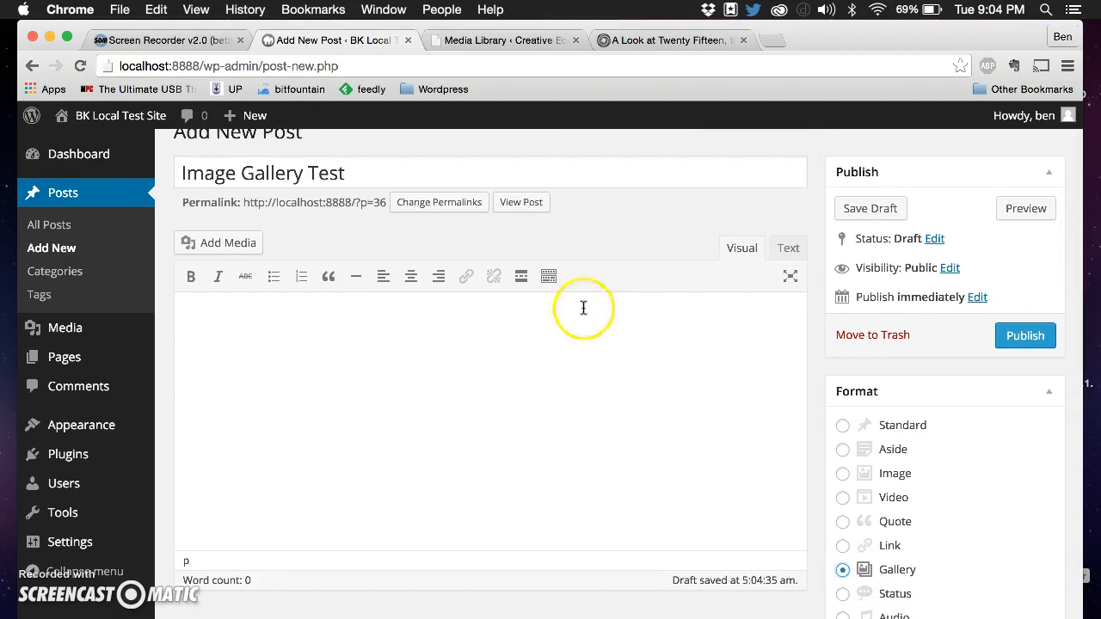
pyautogui.click(228, 243)
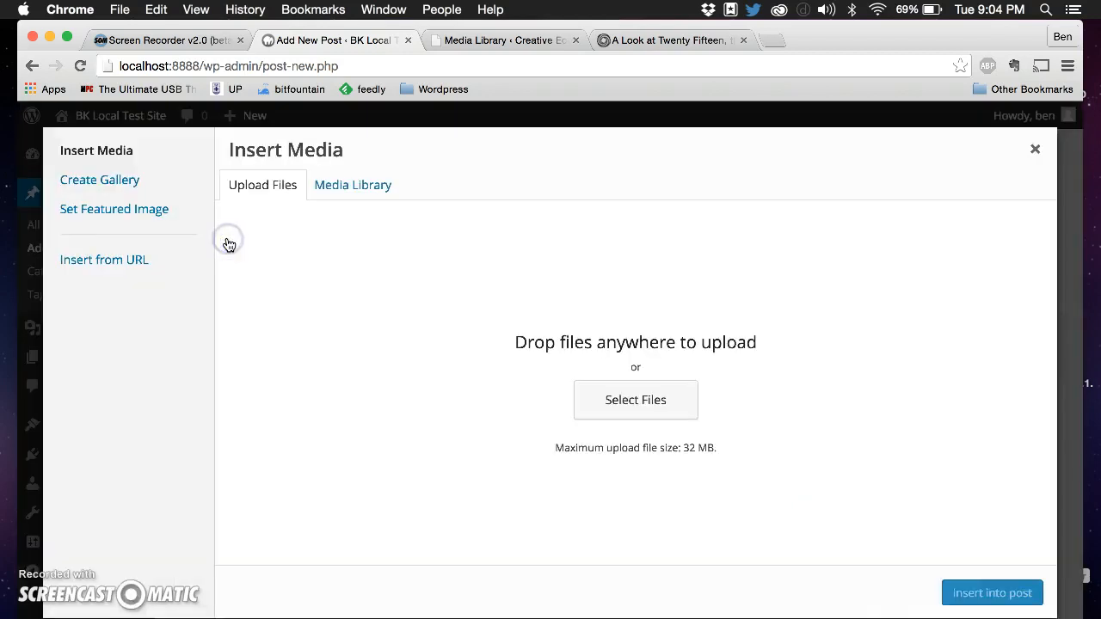
pyautogui.click(357, 186)
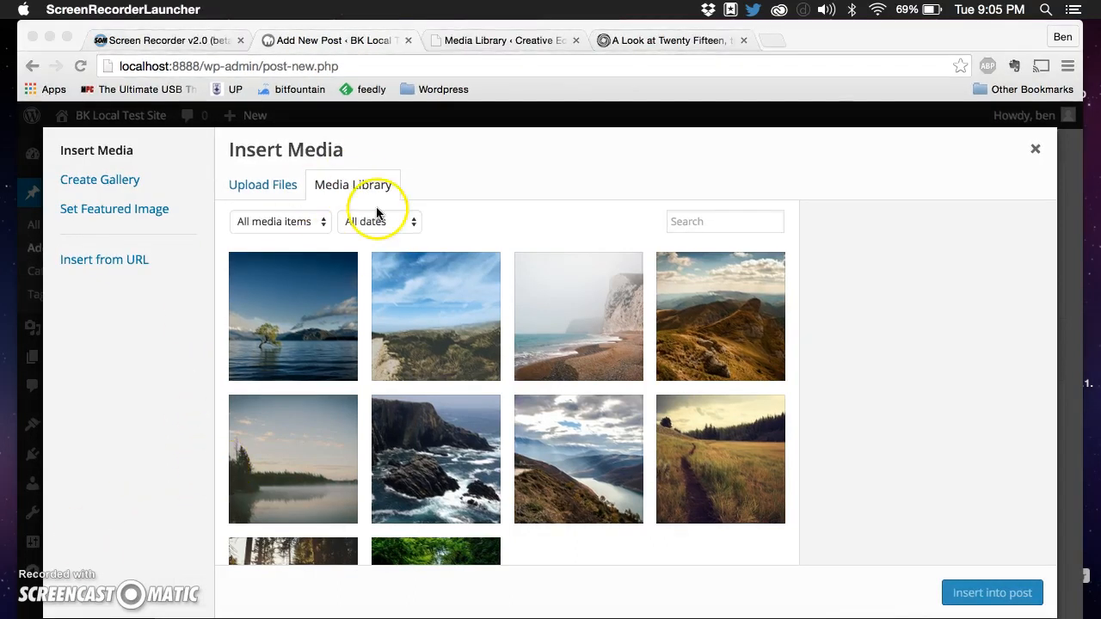
pyautogui.click(108, 178)
pyautogui.click(108, 179)
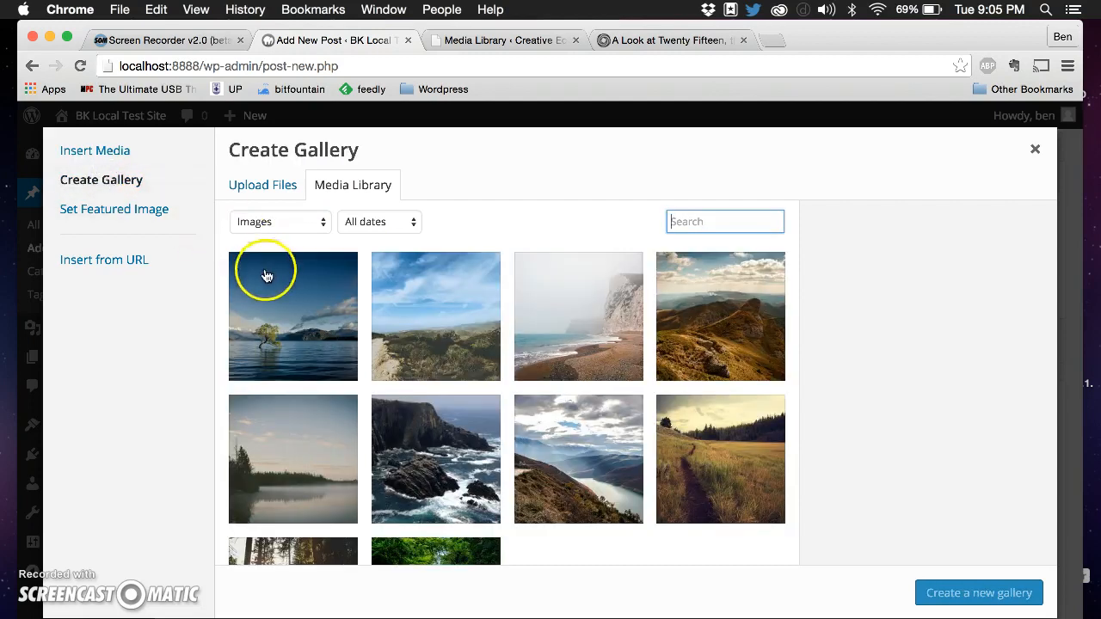
pyautogui.click(266, 284)
pyautogui.scroll(-3, 473, 386)
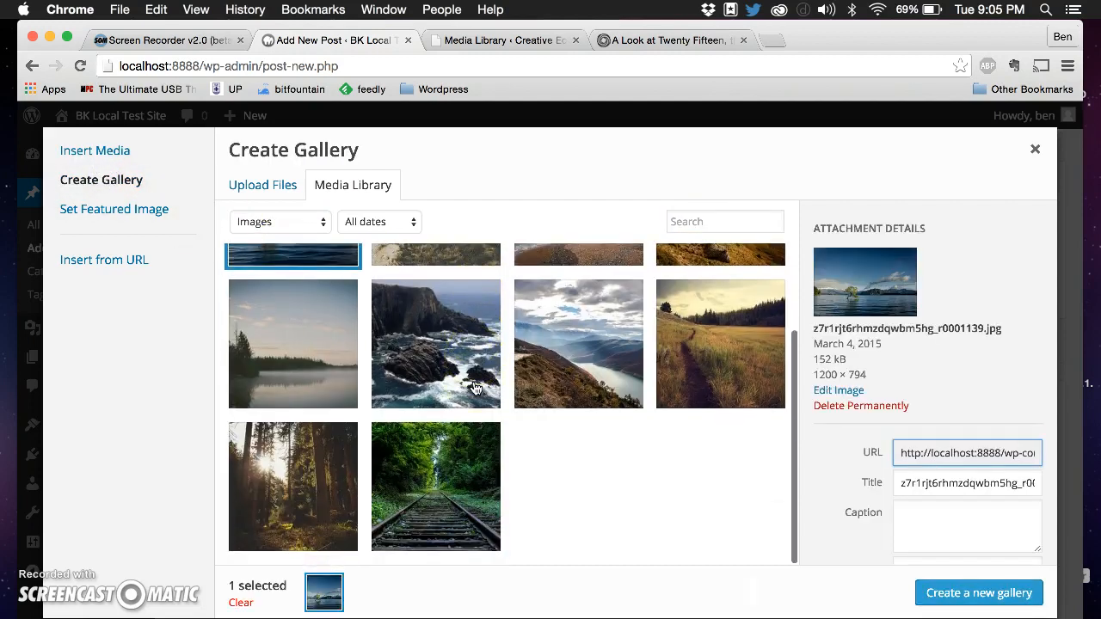
pyautogui.keyDown('shift'); pyautogui.click(418, 465); pyautogui.keyUp('shift')
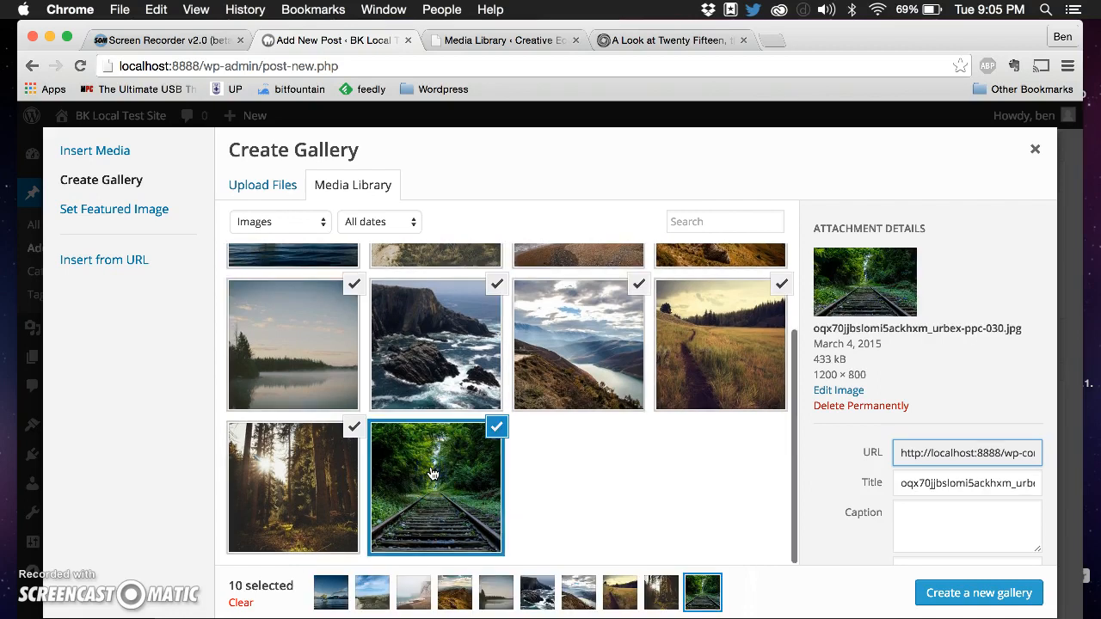
pyautogui.scroll(-2, 954, 464)
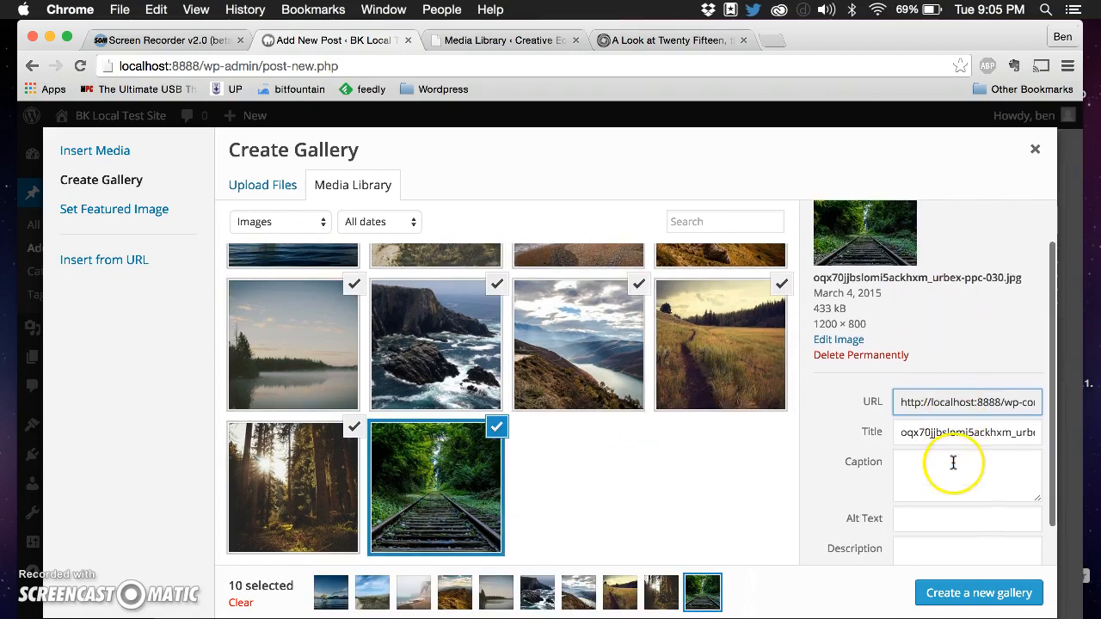
pyautogui.click(970, 592)
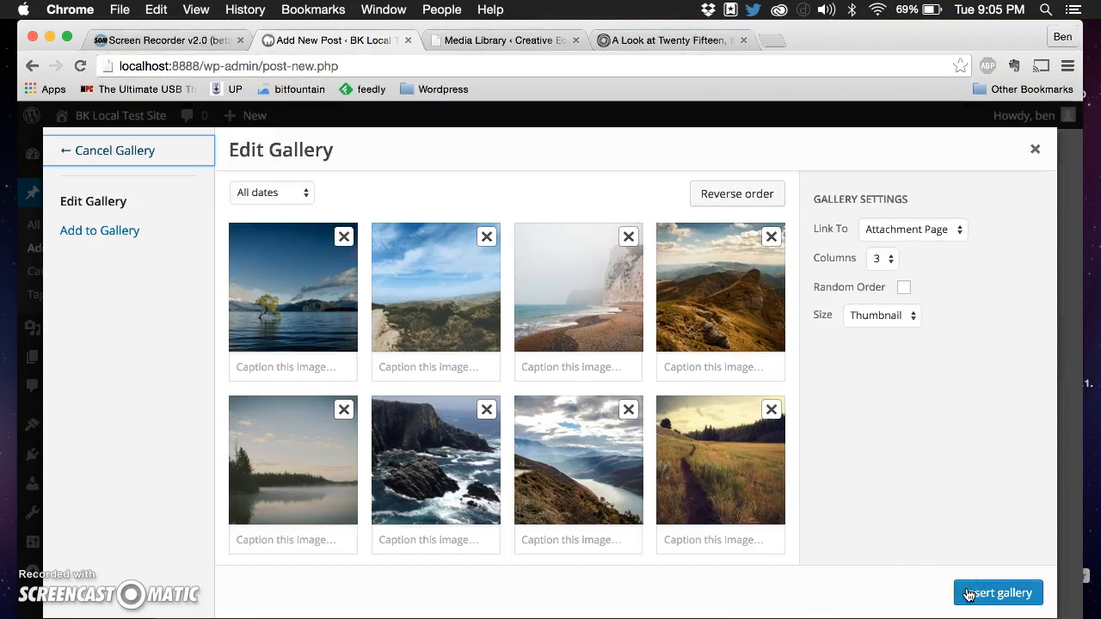
# Configure the gallery with Link To None, 2 columns and Medium size, and insert it into the post.
pyautogui.click(937, 234)
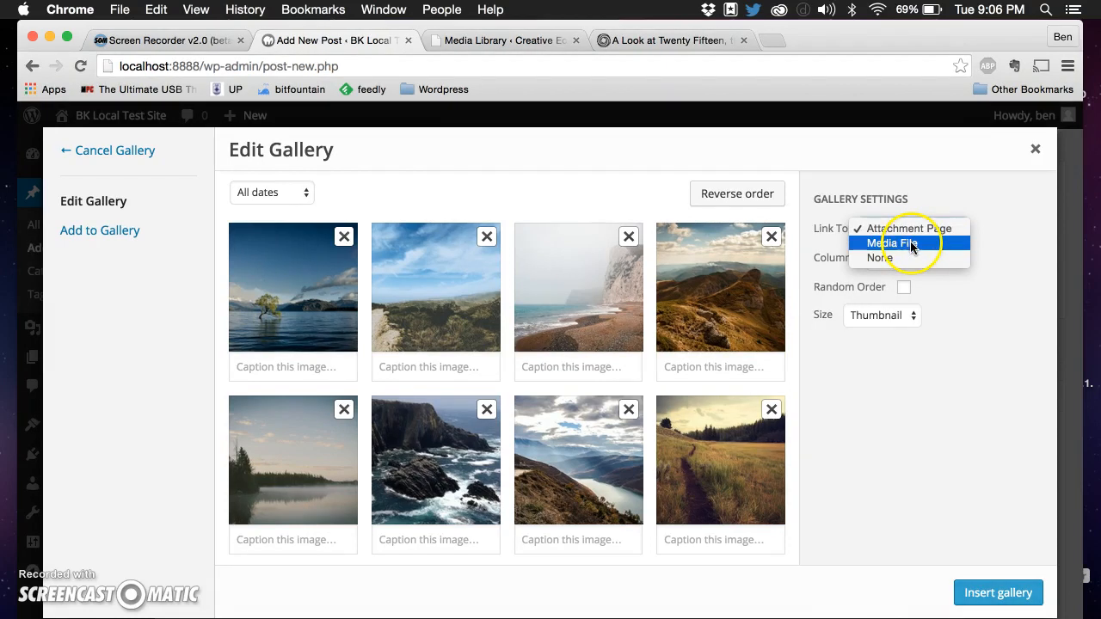
pyautogui.click(903, 256)
pyautogui.click(885, 259)
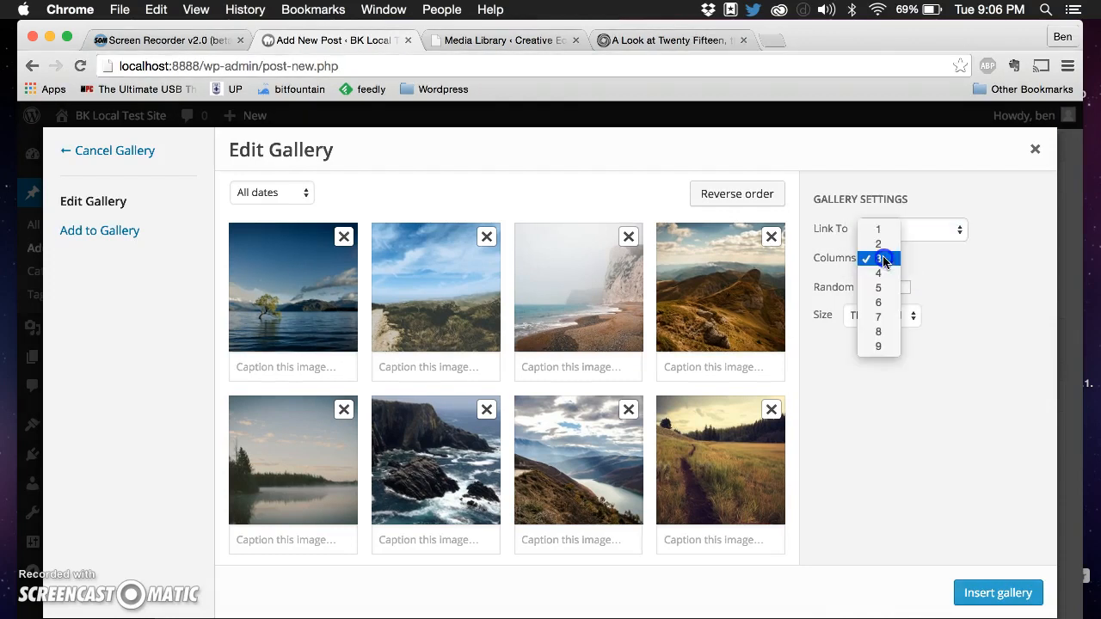
pyautogui.click(882, 246)
pyautogui.click(904, 290)
pyautogui.click(904, 289)
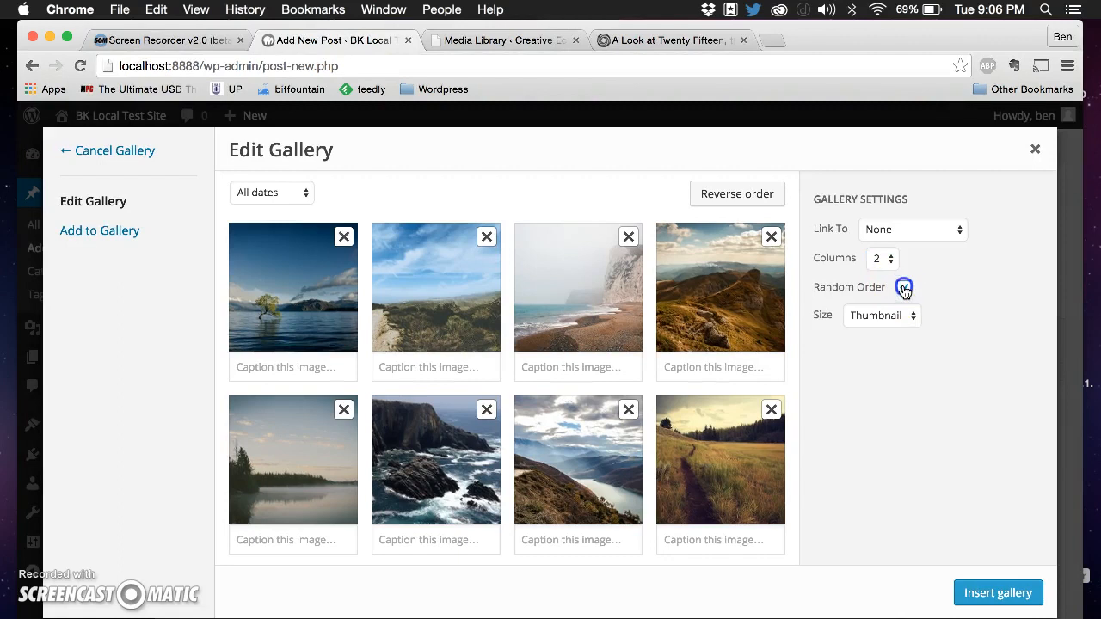
pyautogui.click(899, 316)
pyautogui.click(886, 330)
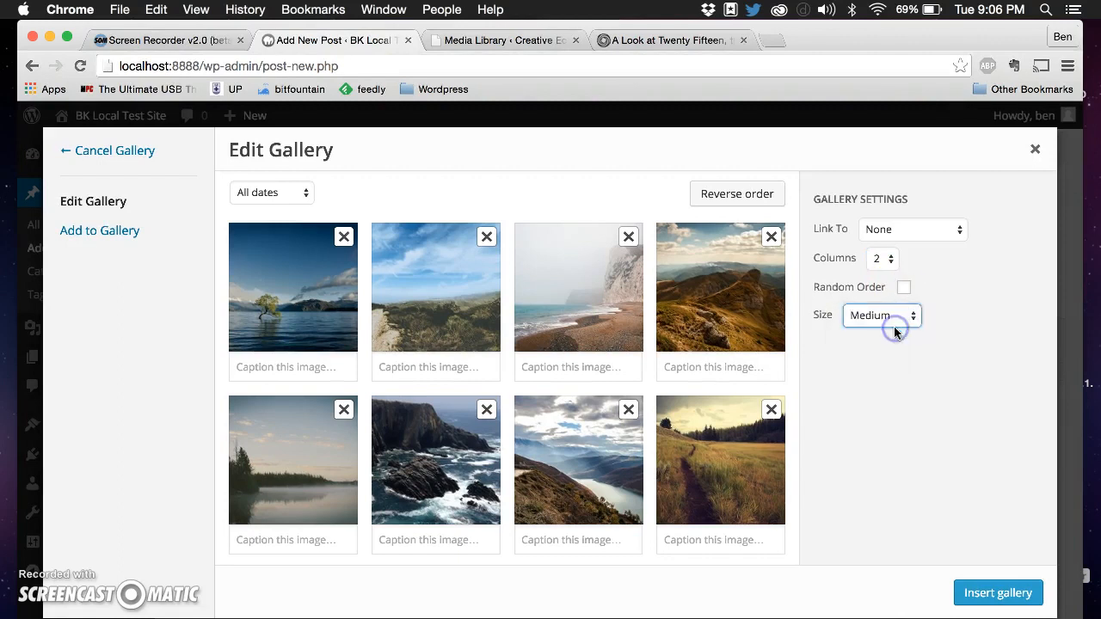
pyautogui.click(980, 591)
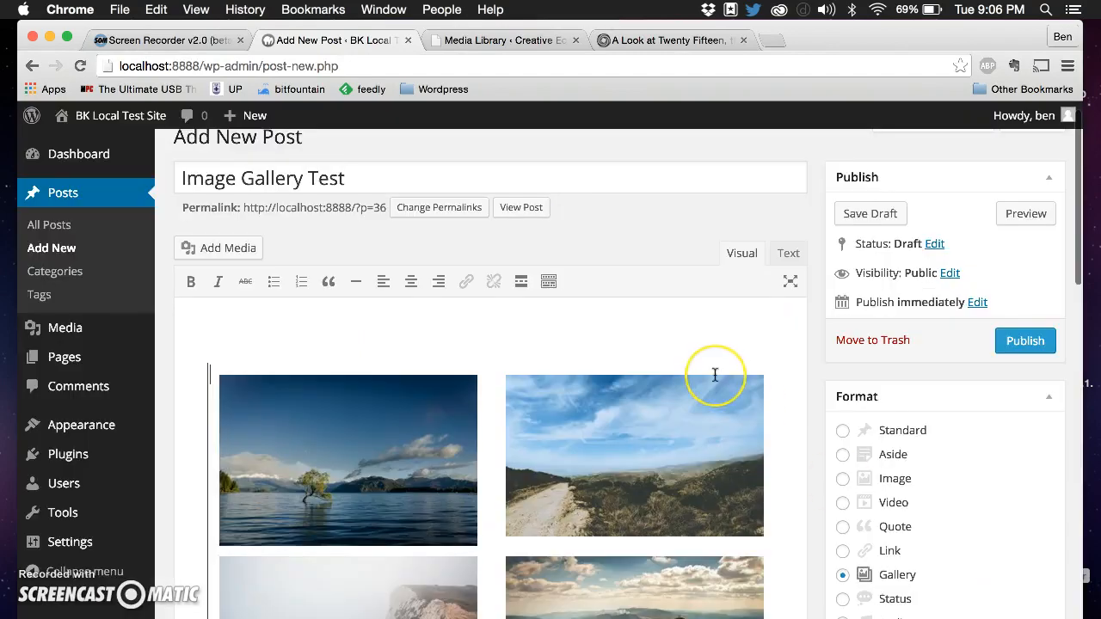
# Review the inserted gallery in the editor and preview the post to examine its layout on the site.
pyautogui.scroll(-10, 714, 375)
pyautogui.scroll(-3, 714, 375)
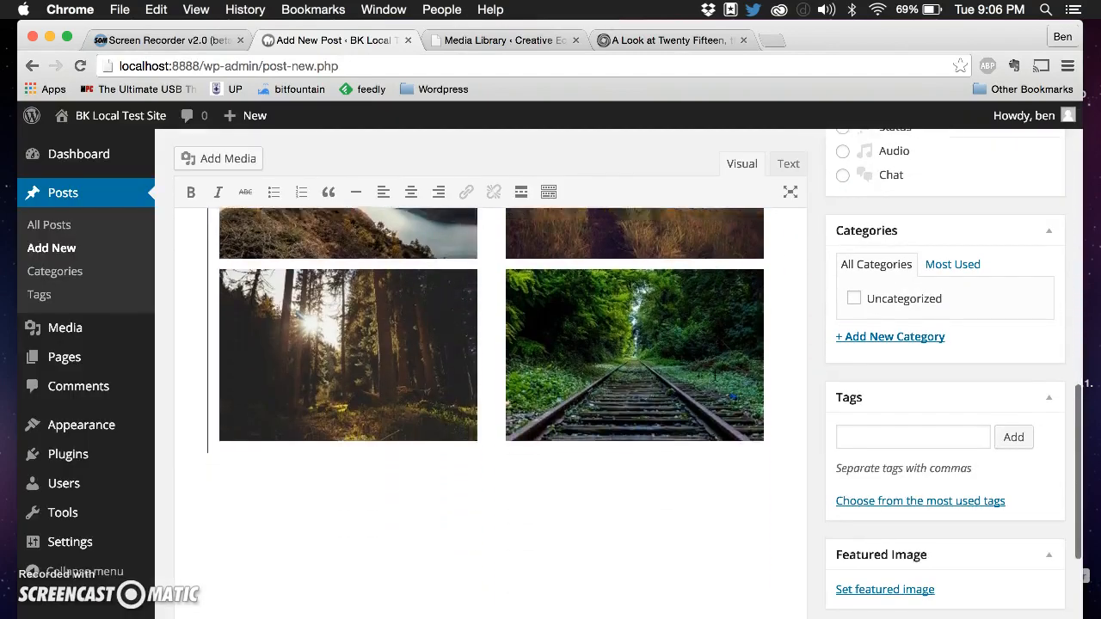
pyautogui.scroll(15, 715, 374)
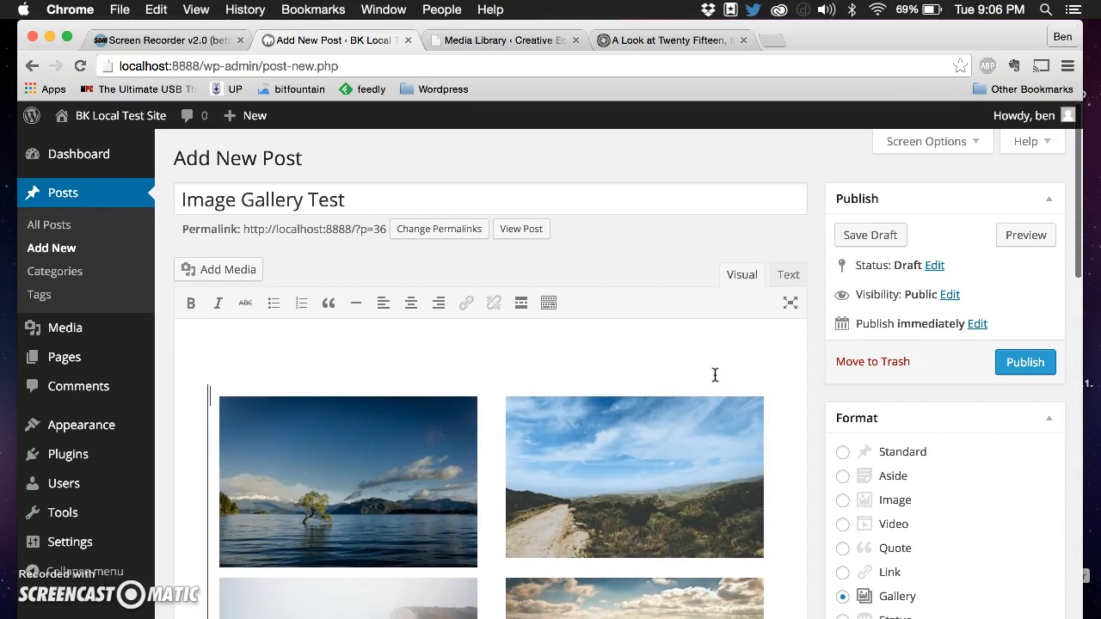
pyautogui.click(1024, 236)
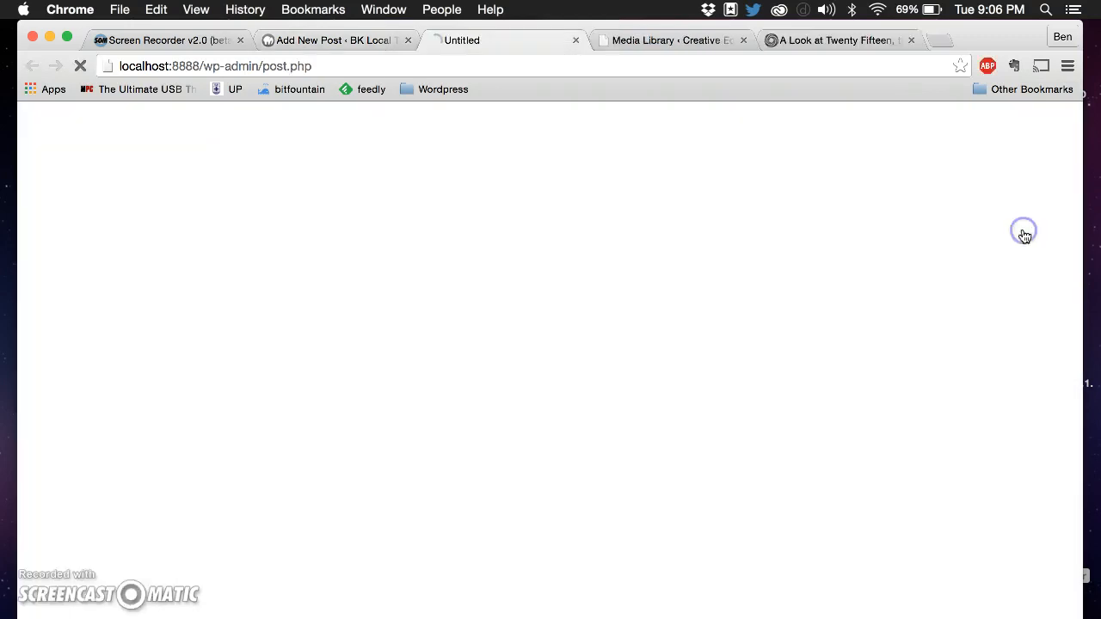
pyautogui.scroll(-10, 672, 372)
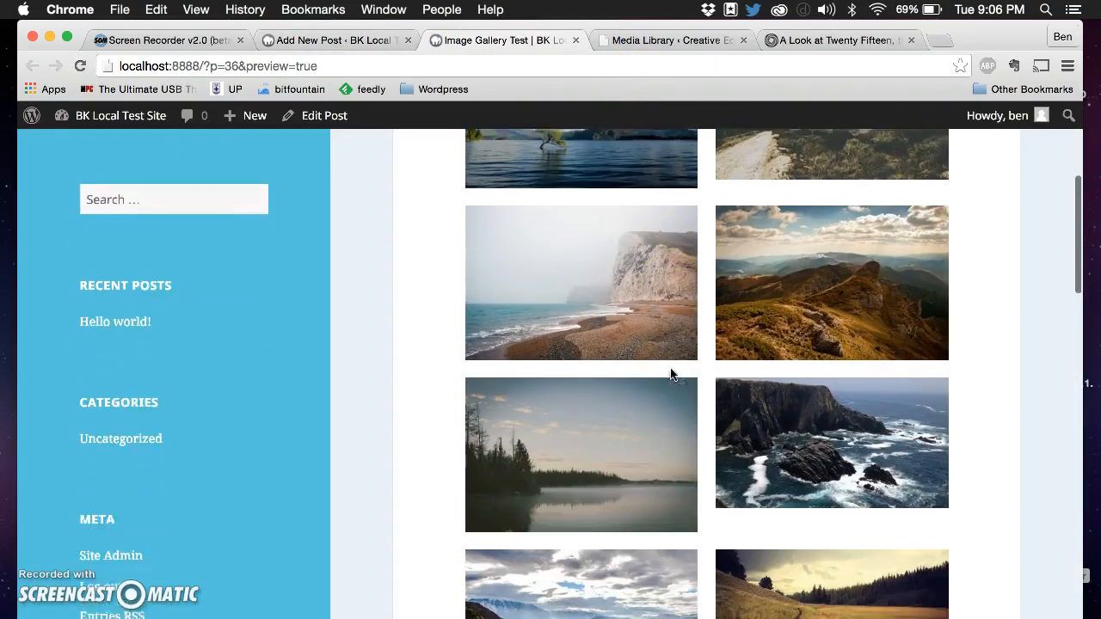
pyautogui.scroll(8, 672, 375)
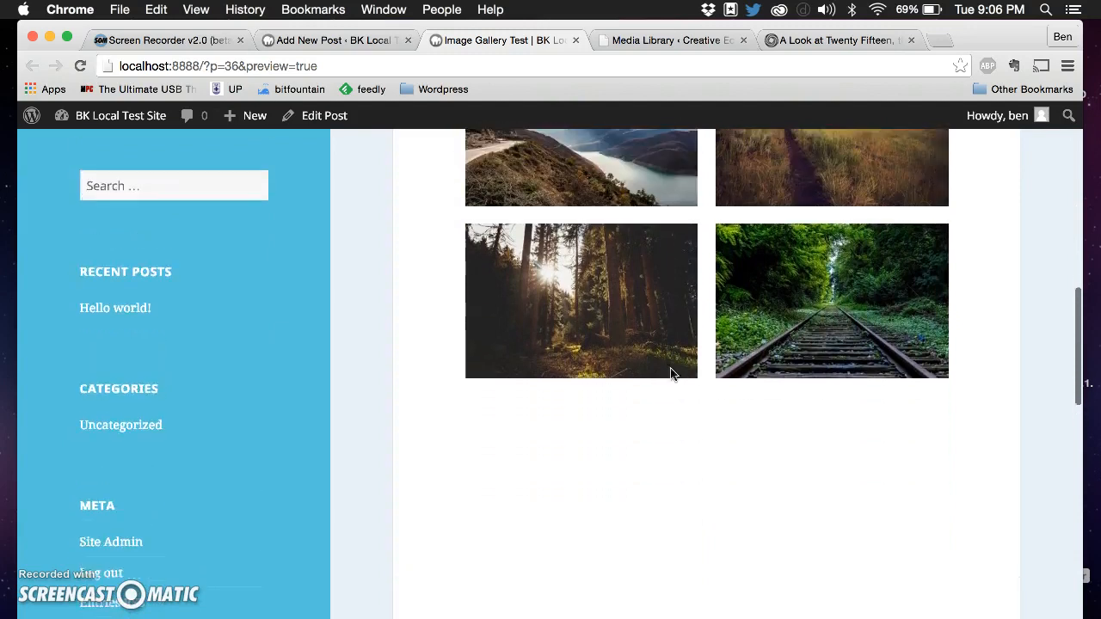
pyautogui.scroll(3, 672, 374)
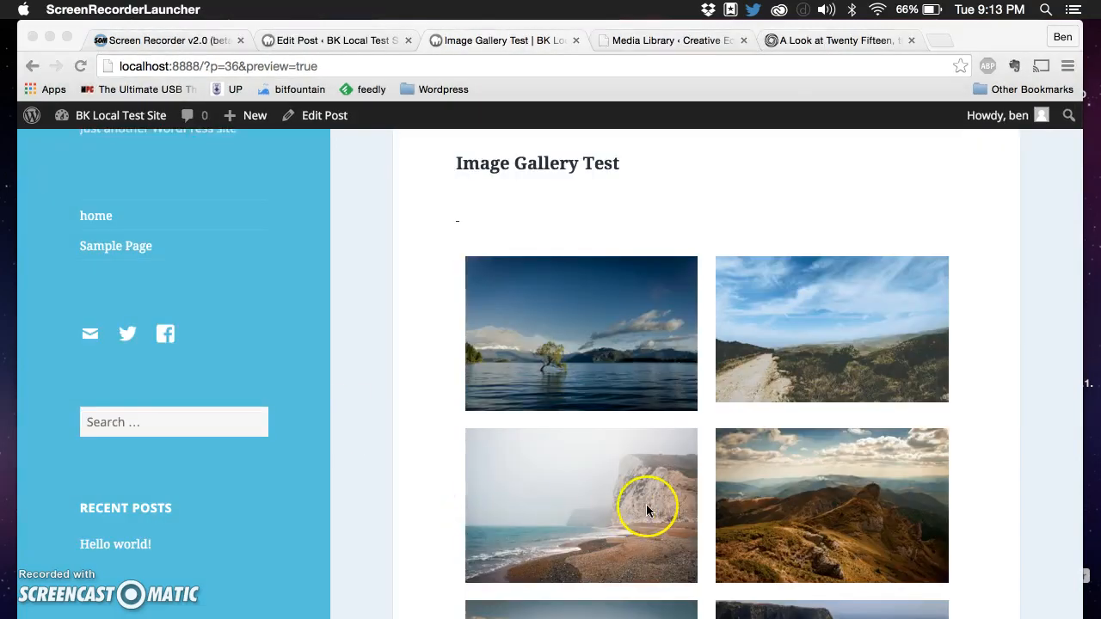
# Inspect the gallery rows in the post preview and check how the first image responds when selected.
pyautogui.scroll(-5, 650, 504)
pyautogui.scroll(-3, 652, 510)
pyautogui.scroll(4, 651, 510)
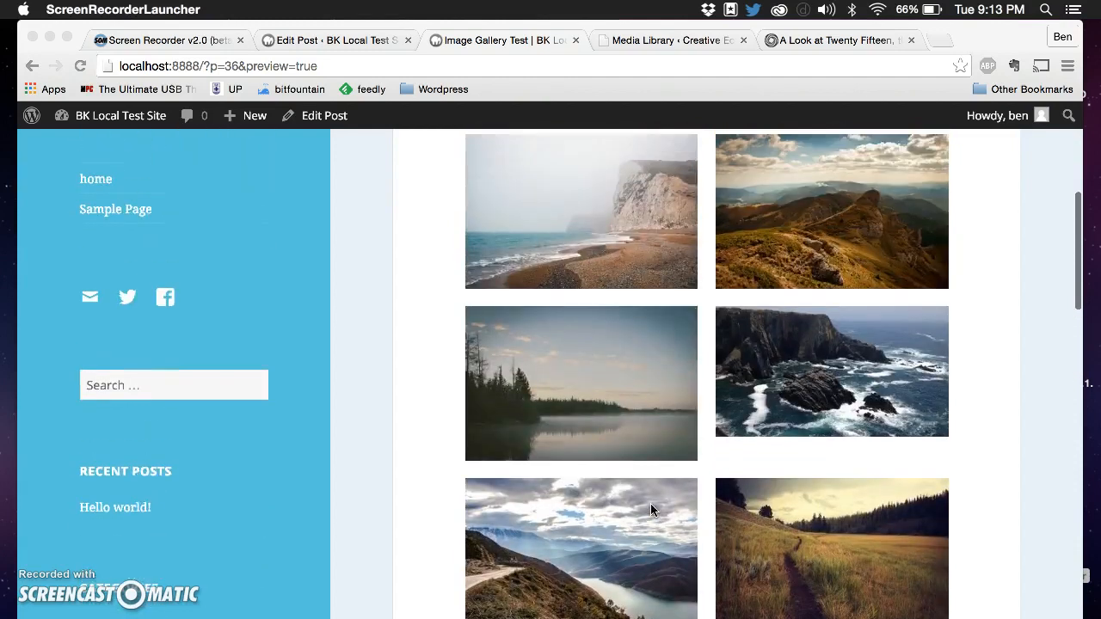
pyautogui.scroll(5, 651, 510)
pyautogui.click(619, 347)
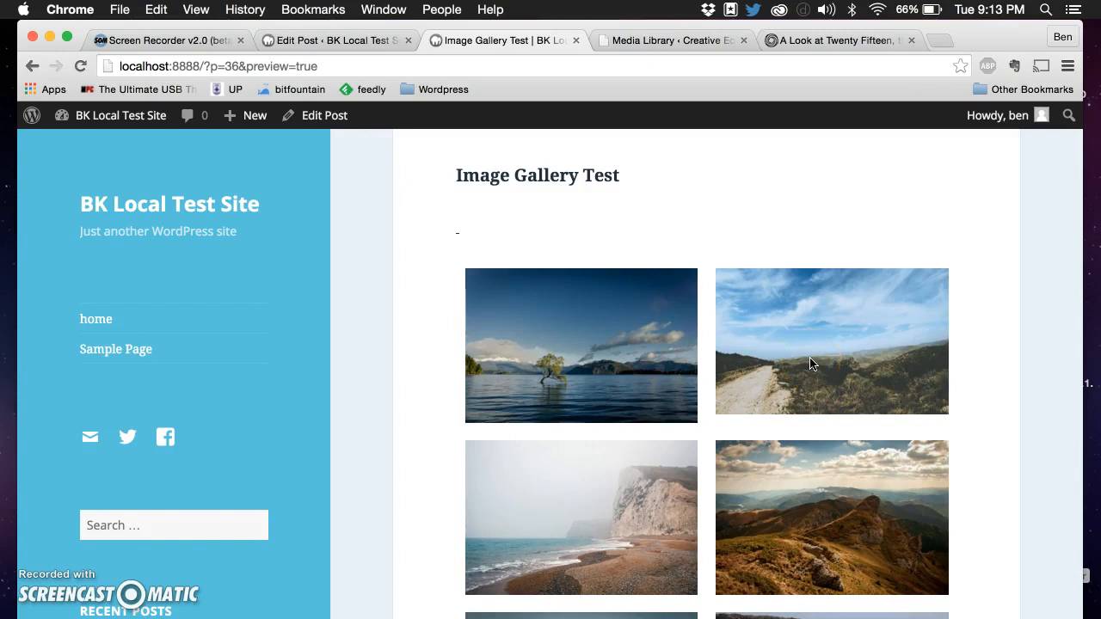
pyautogui.click(644, 364)
# Reopen the post's gallery for editing, choose Attachment Page as its link target, and update the gallery.
pyautogui.click(335, 475)
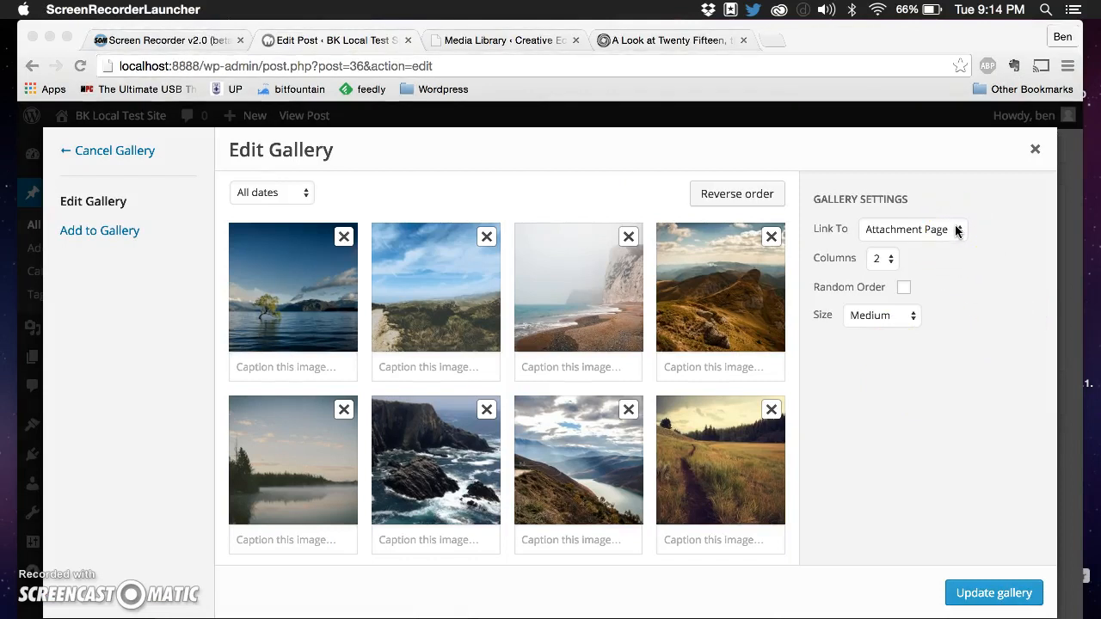
pyautogui.click(957, 231)
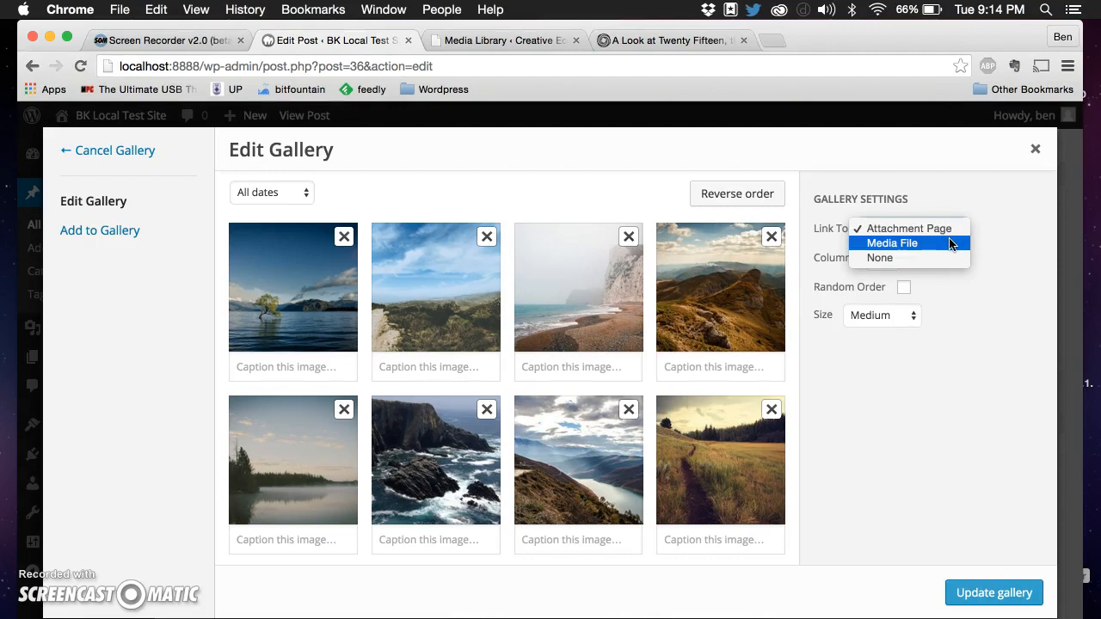
pyautogui.click(938, 229)
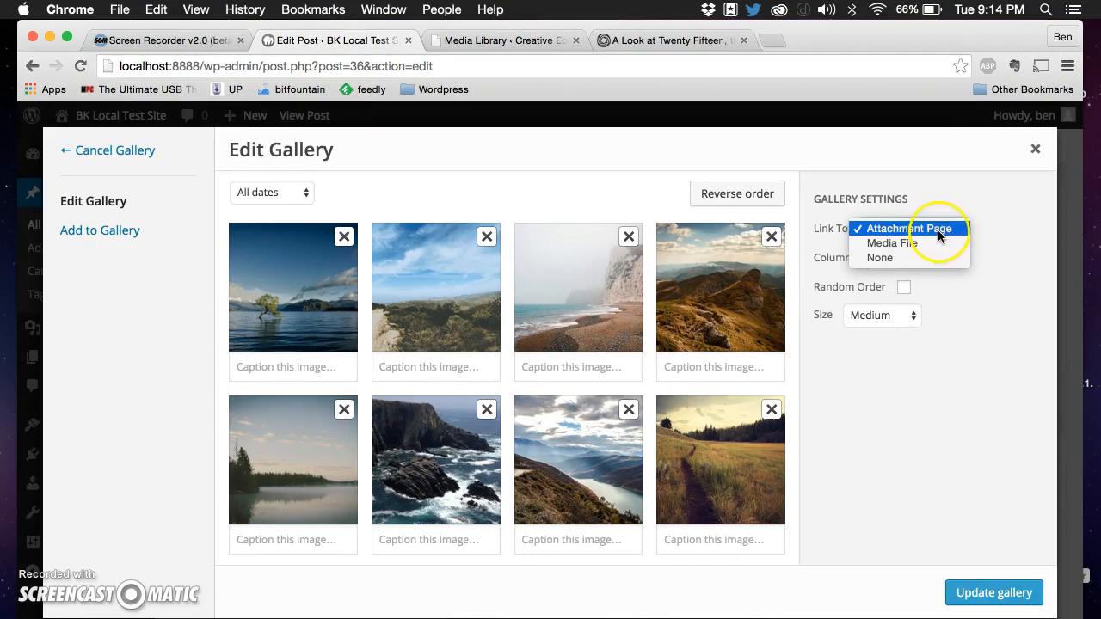
pyautogui.click(973, 593)
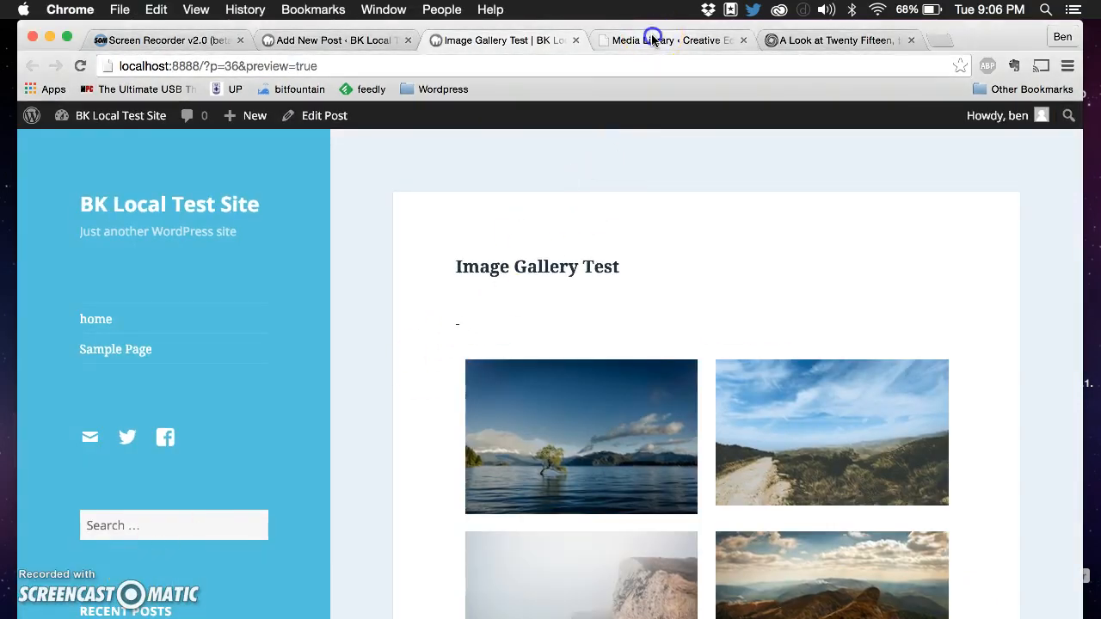
# Look at the Creative Eclipses media library and the mosaic gallery example in the Twenty Fifteen article.
pyautogui.click(654, 39)
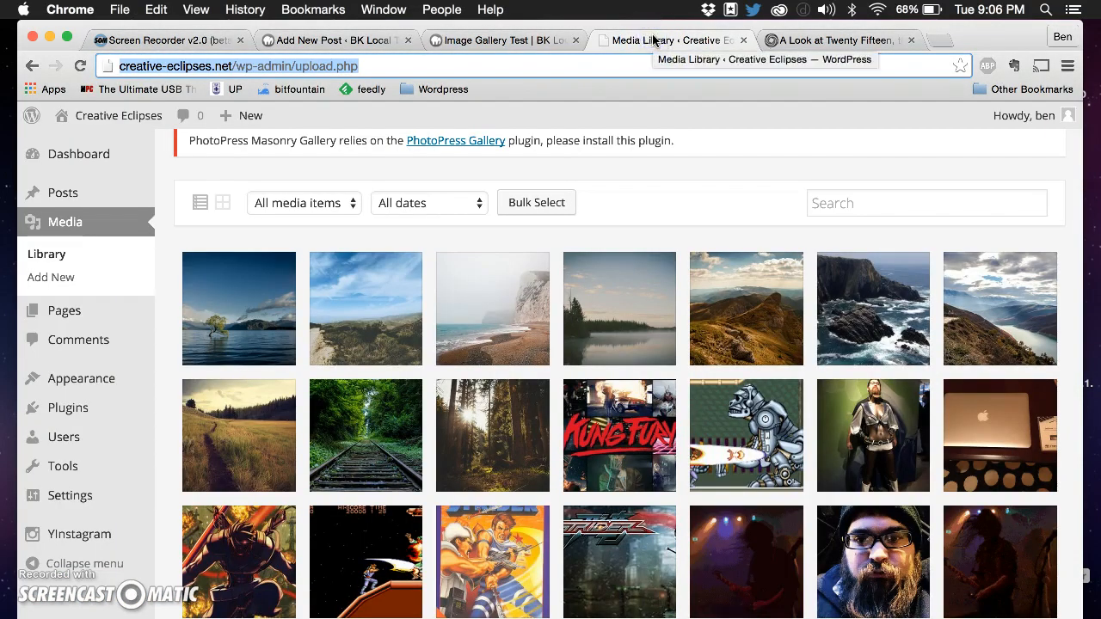
pyautogui.click(792, 40)
pyautogui.click(627, 352)
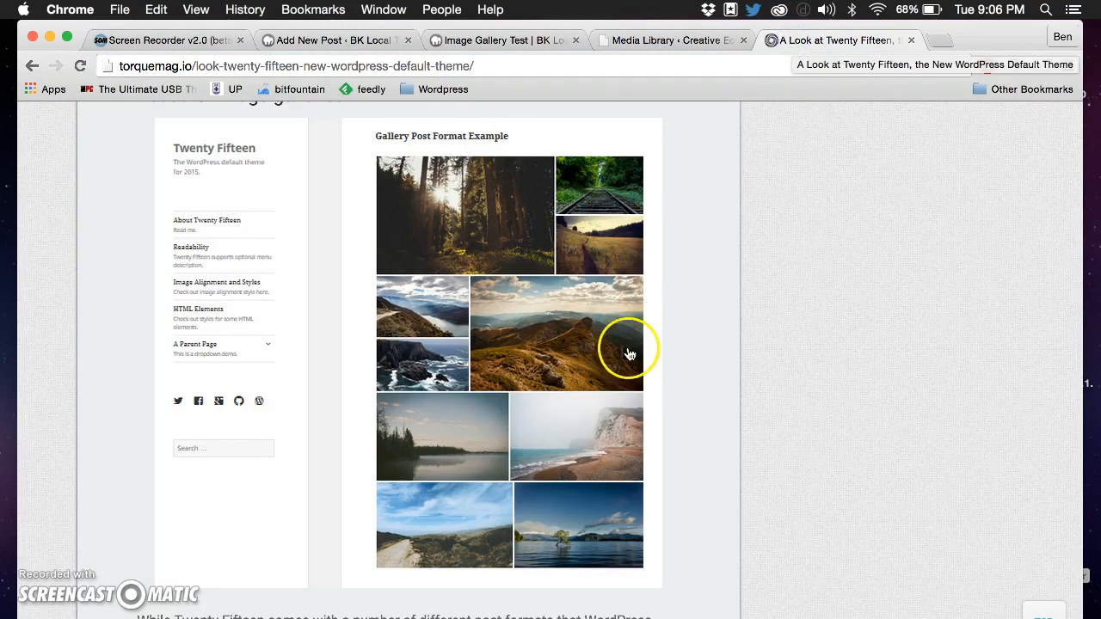
# Examine the mosaic layout of the gallery example under Beautiful image galleries in the Twenty Fifteen article.
pyautogui.scroll(2, 629, 353)
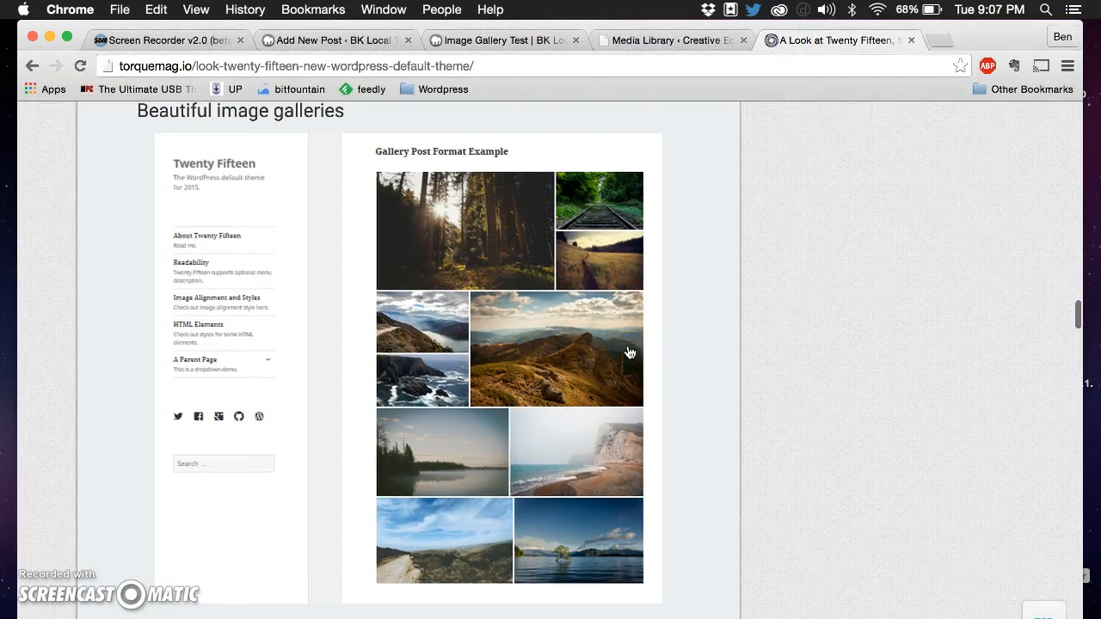
pyautogui.scroll(-2, 630, 352)
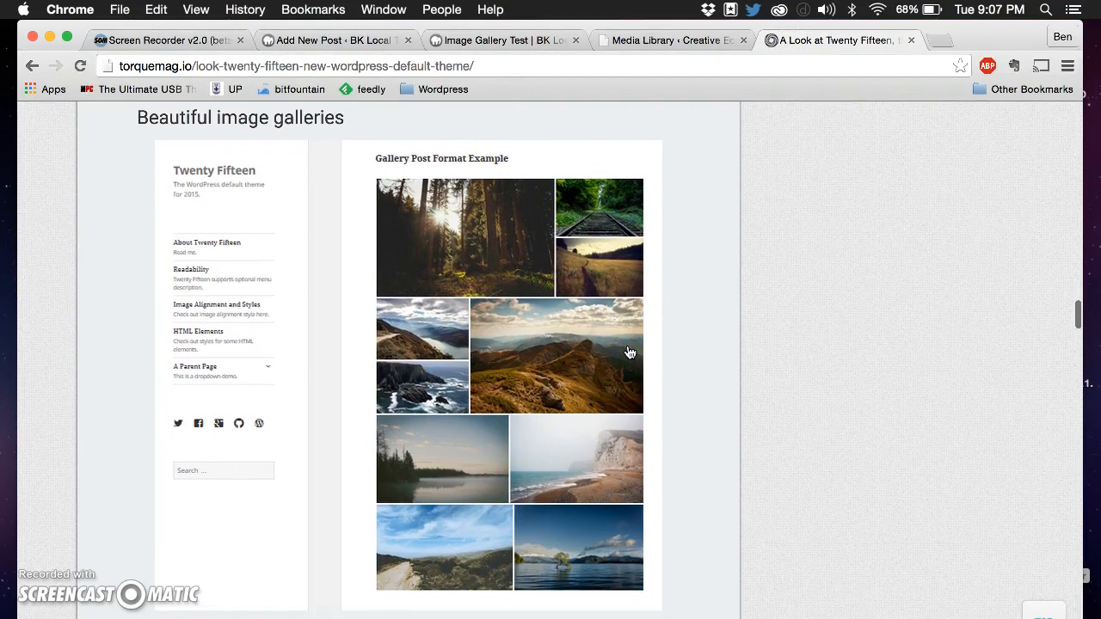
pyautogui.scroll(-1, 630, 353)
pyautogui.scroll(1, 630, 353)
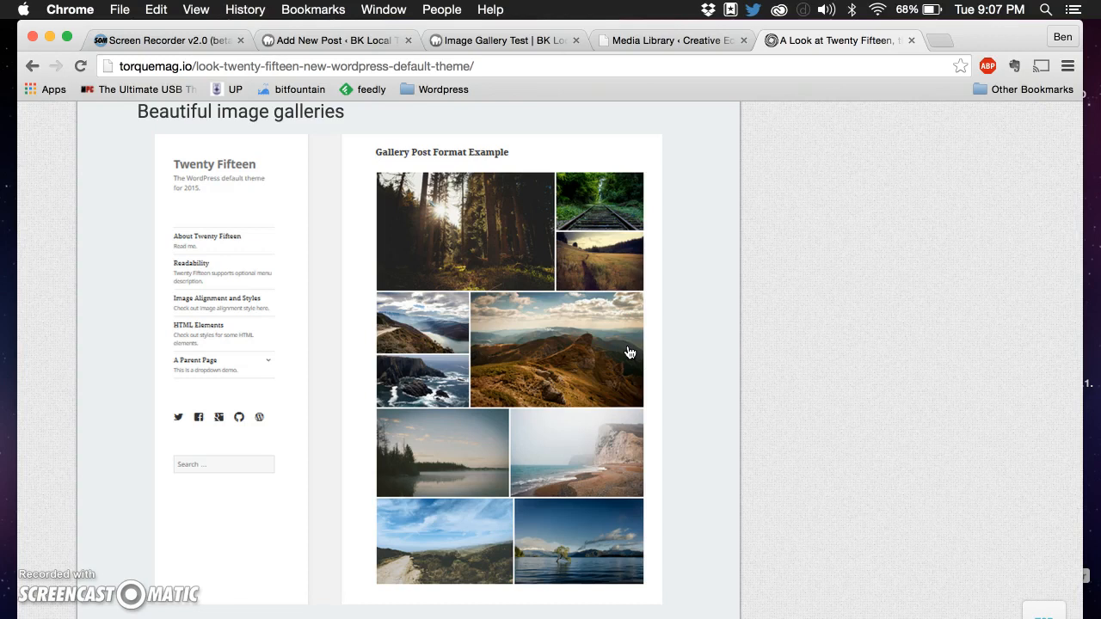
pyautogui.click(621, 350)
pyautogui.moveTo(517, 334); pyautogui.dragTo(430, 284)
pyautogui.moveTo(446, 293)
pyautogui.mouseDown()
pyautogui.moveTo(446, 242)
pyautogui.moveTo(487, 247)
pyautogui.mouseUp()
pyautogui.click(485, 226)
pyautogui.click(577, 206)
pyautogui.scroll(10, 573, 206)
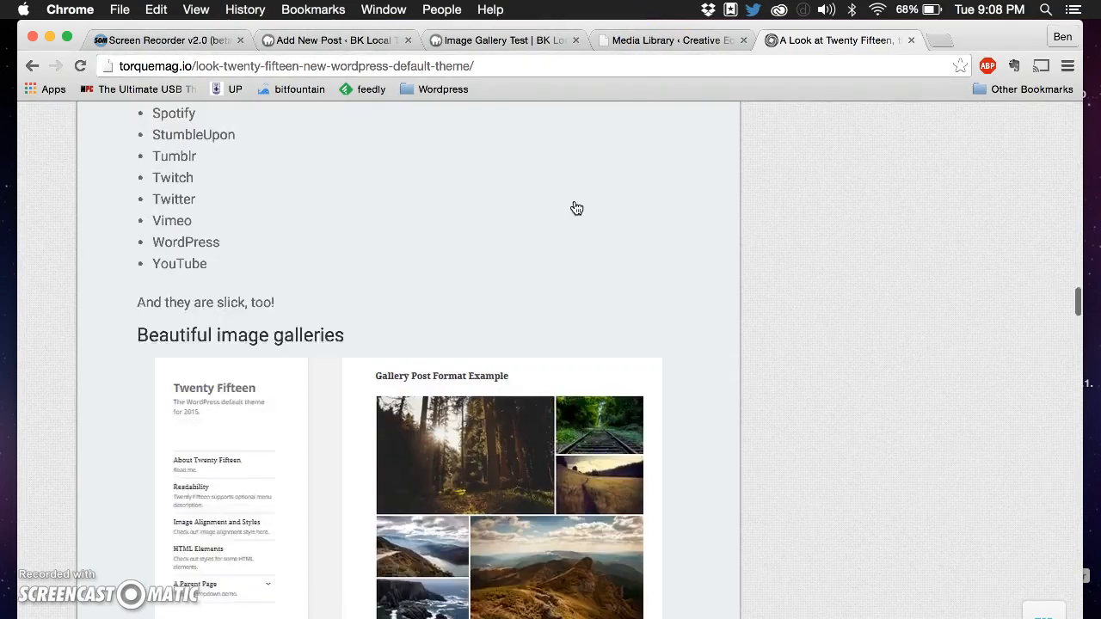
# Look through the gallery in the post editor and in the Image Gallery Test preview to compare its layout with the article's mosaic.
pyautogui.click(329, 39)
pyautogui.scroll(-3, 456, 356)
pyautogui.scroll(-2, 456, 356)
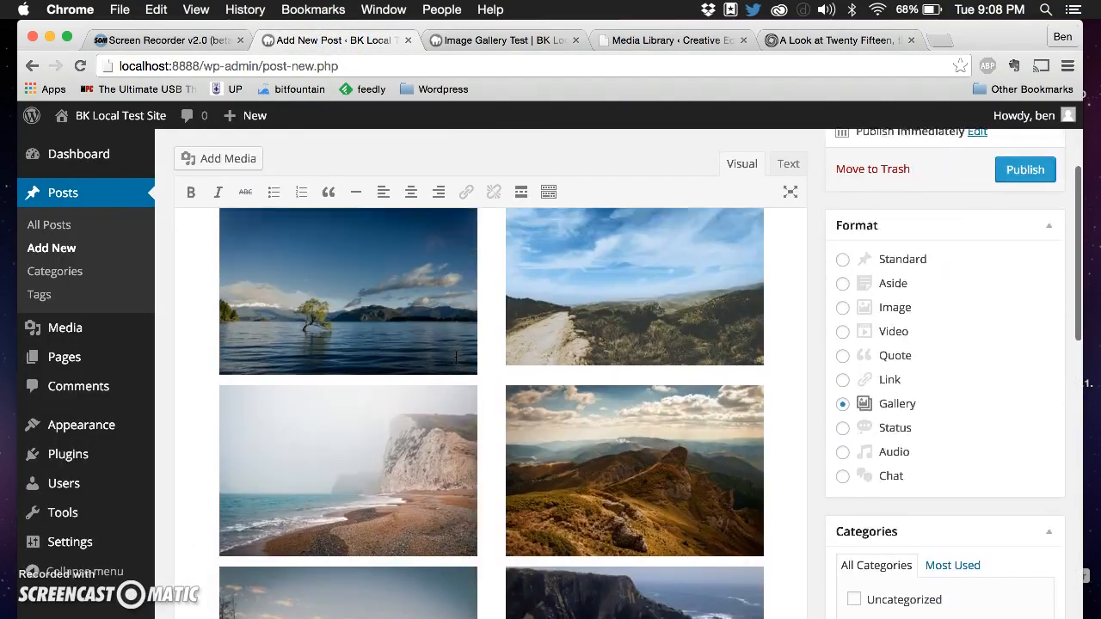
pyautogui.click(486, 40)
pyautogui.scroll(-5, 535, 361)
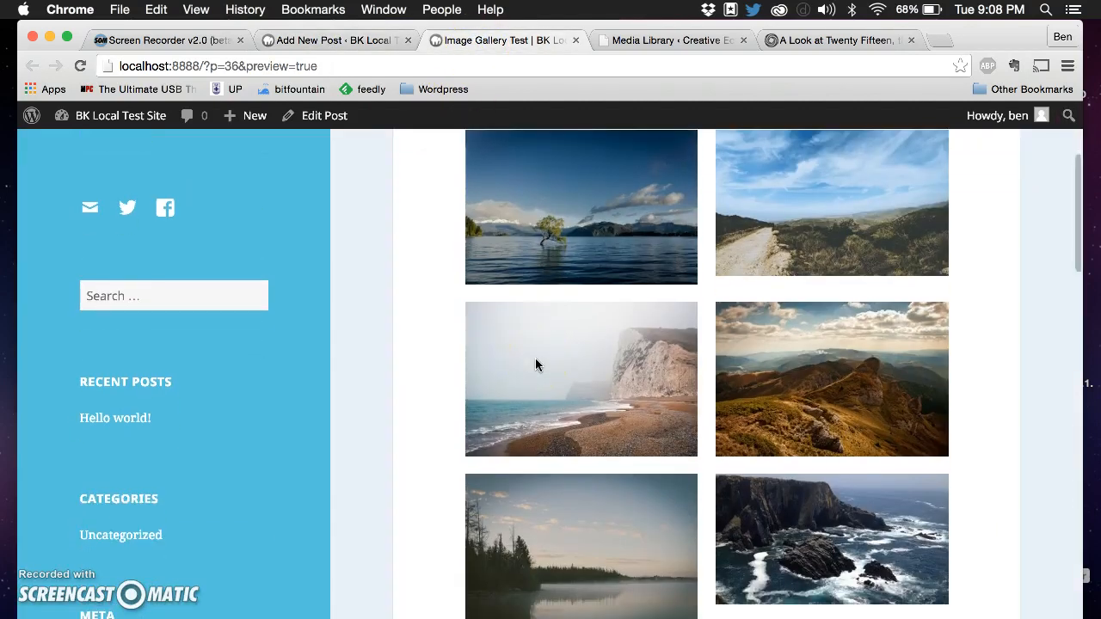
pyautogui.scroll(5, 535, 362)
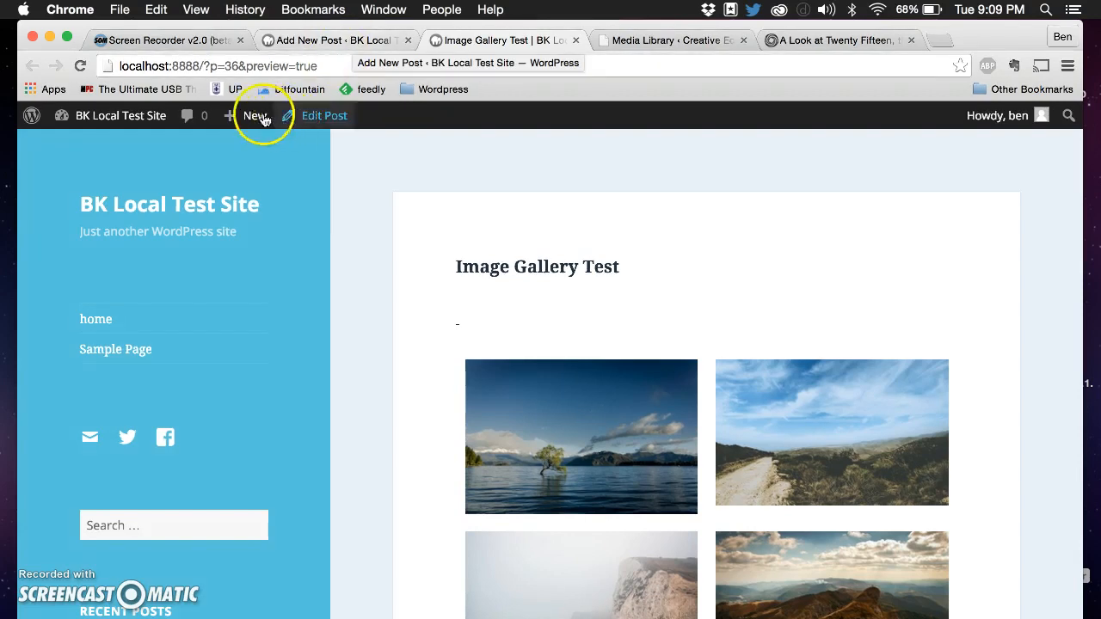
# Go to the site's dashboard and search for new plugins with the keyword "carousel without jetpack".
pyautogui.moveTo(136, 121)
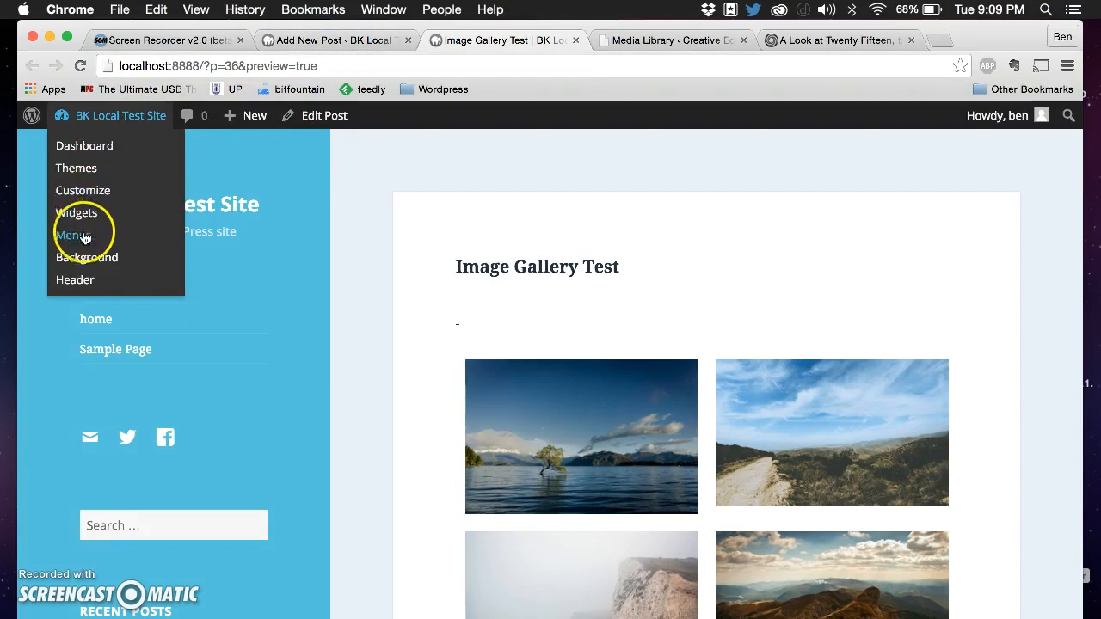
pyautogui.click(72, 147)
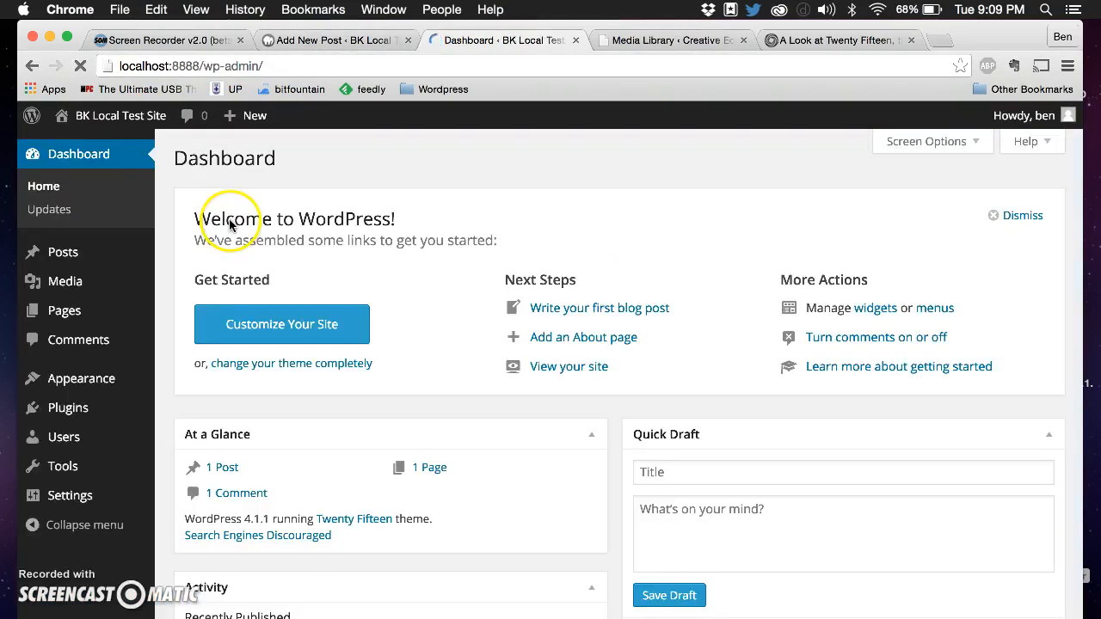
pyautogui.click(73, 407)
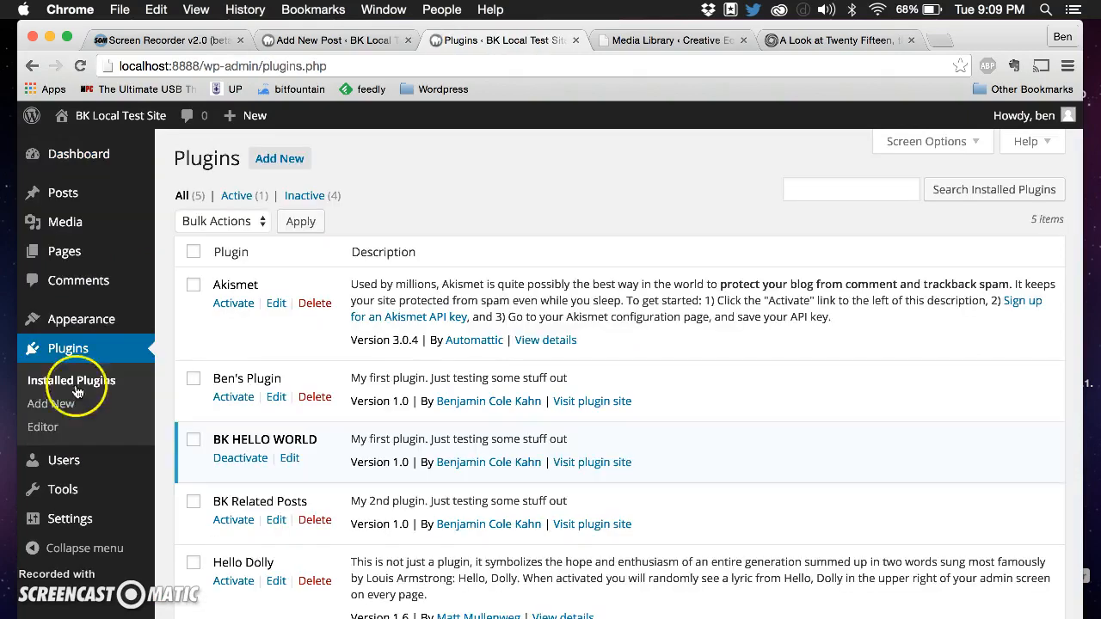
pyautogui.click(280, 160)
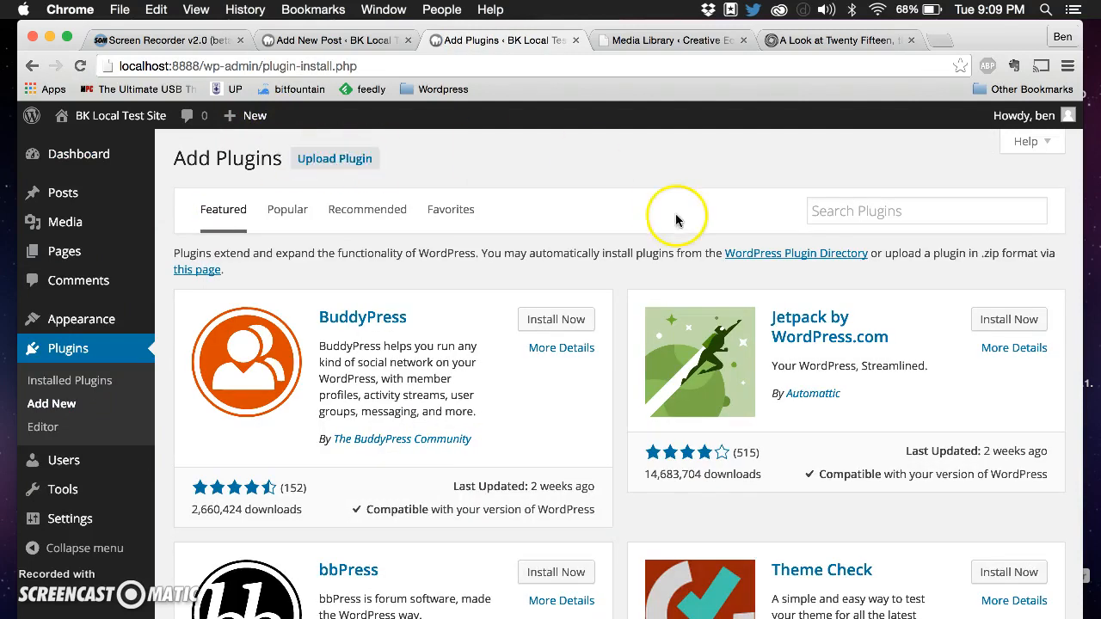
pyautogui.click(856, 200)
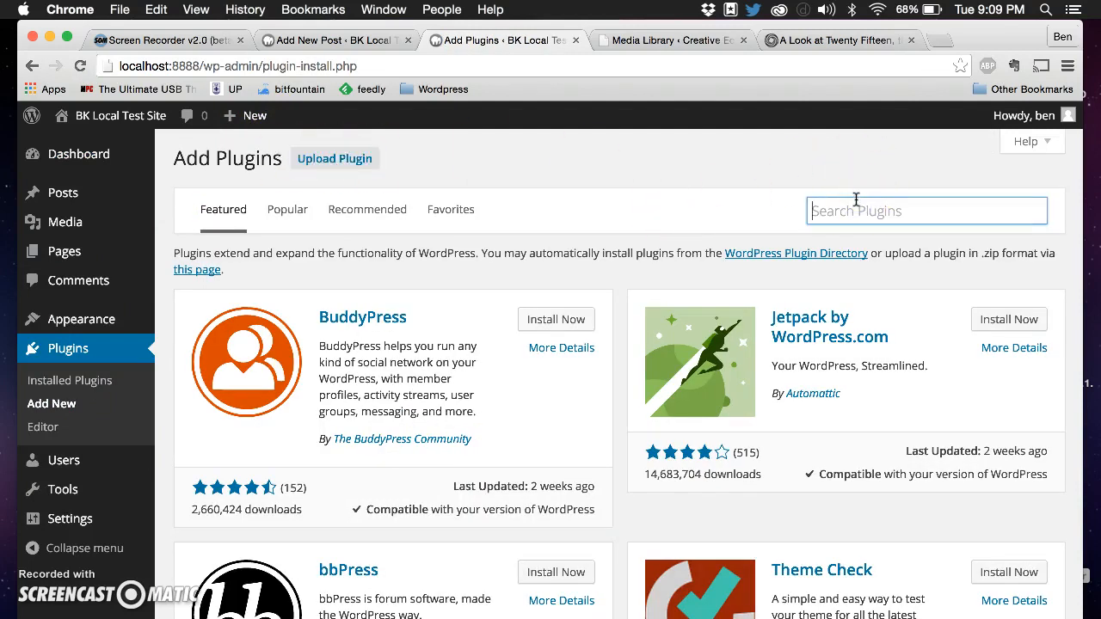
pyautogui.write('carou')
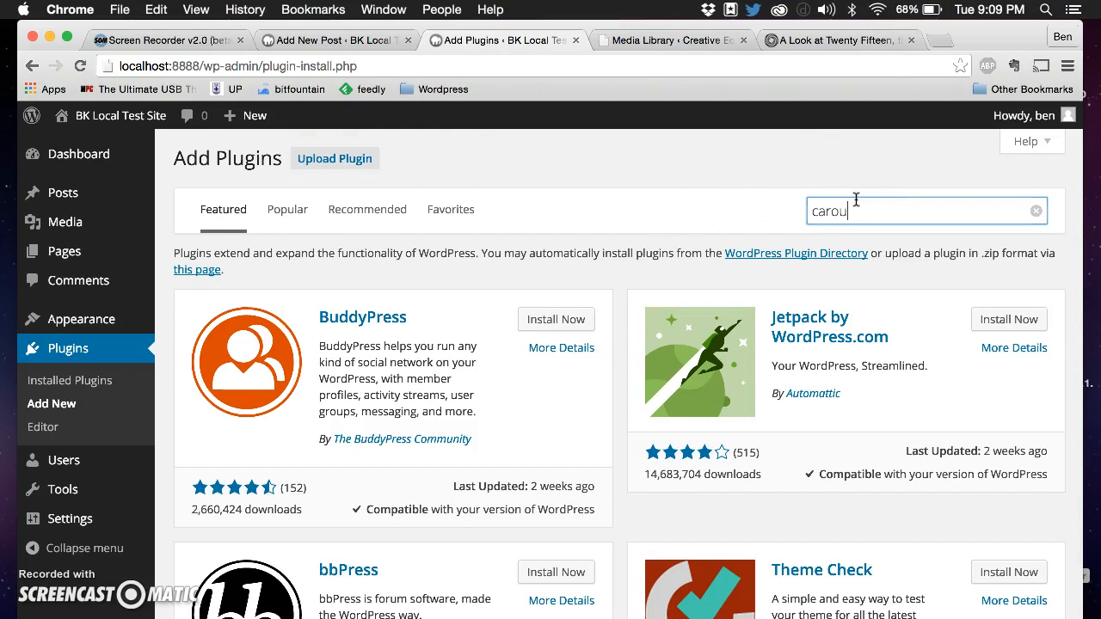
pyautogui.write('sel without jetpack')
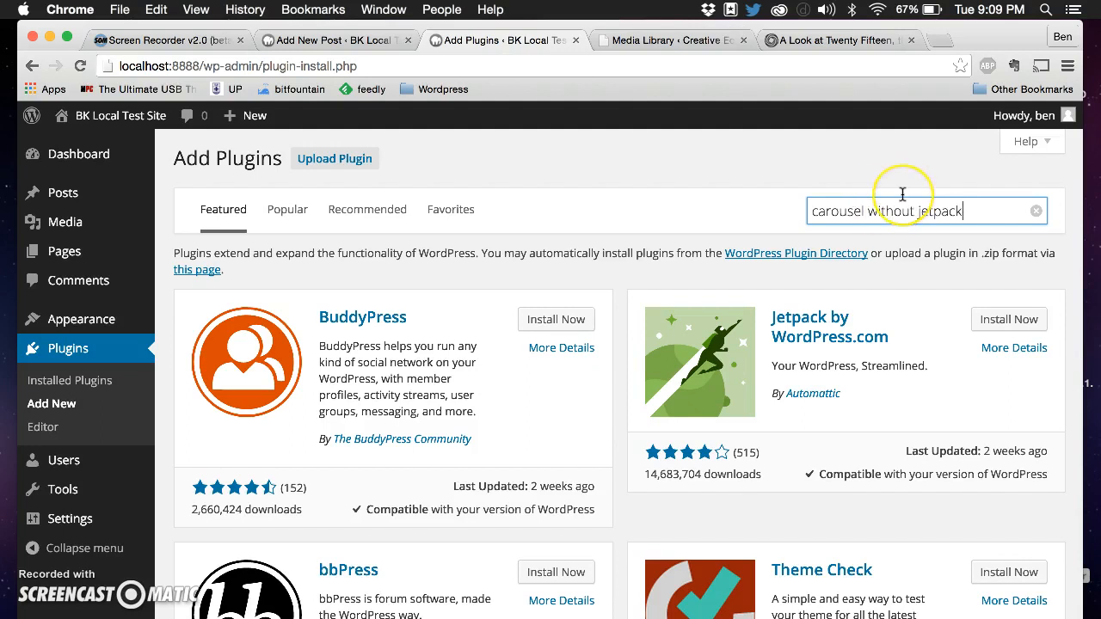
pyautogui.press('Return')
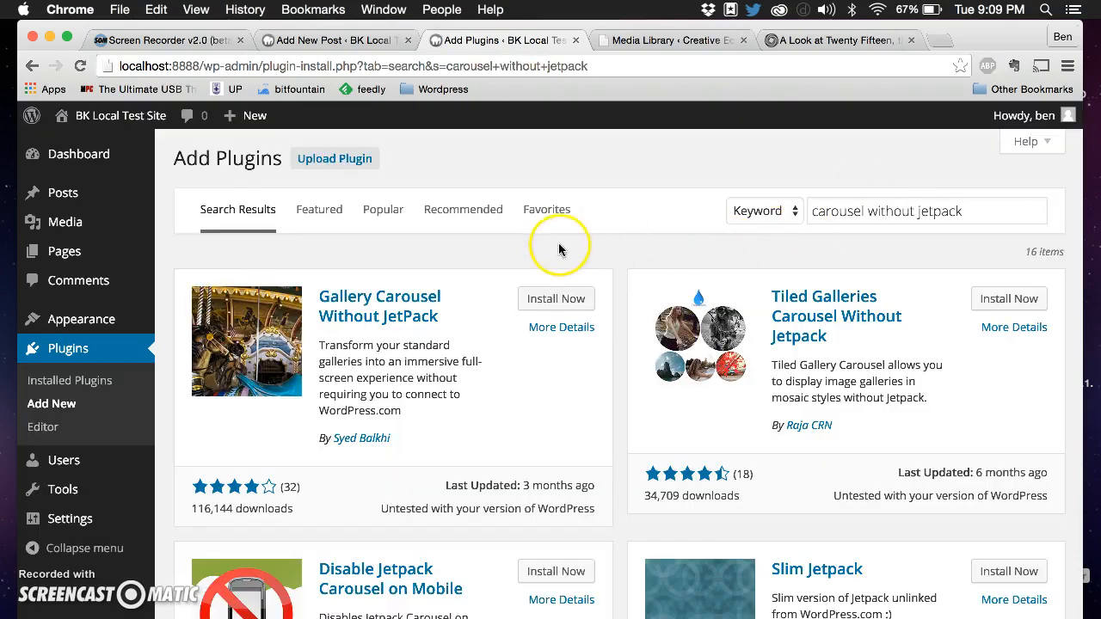
# Install and activate the Gallery Carousel Without JetPack plugin.
pyautogui.click(559, 299)
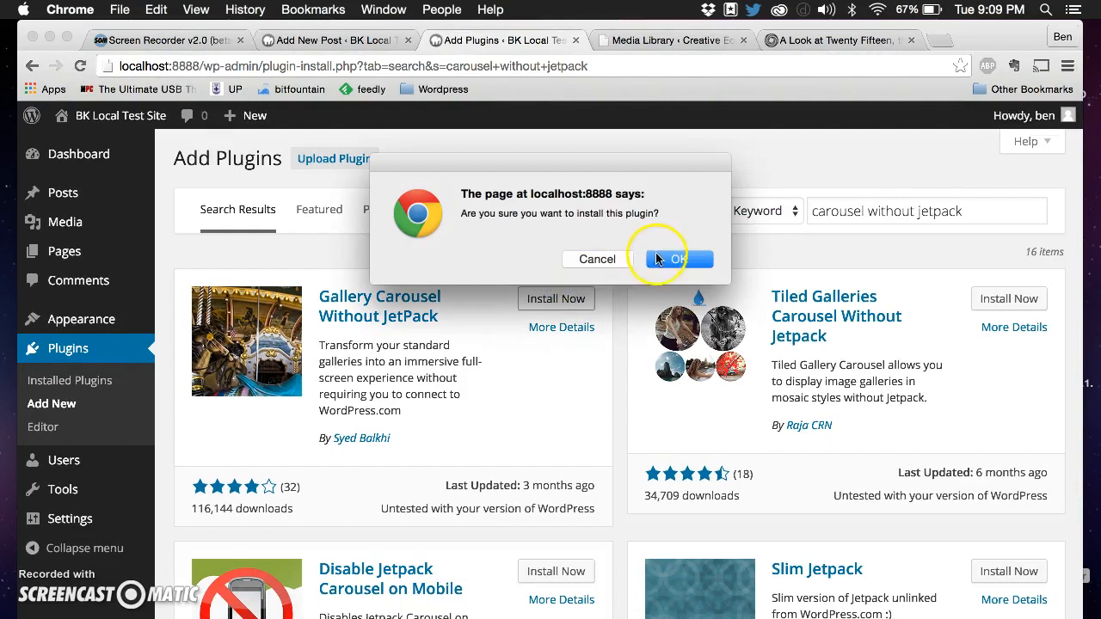
pyautogui.click(671, 266)
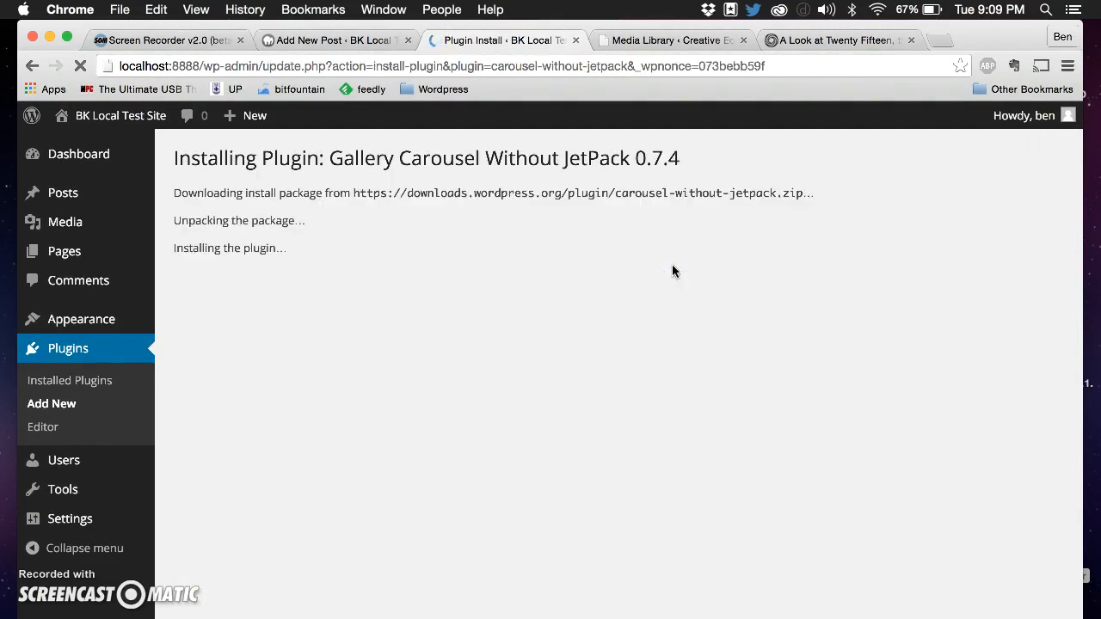
pyautogui.click(229, 303)
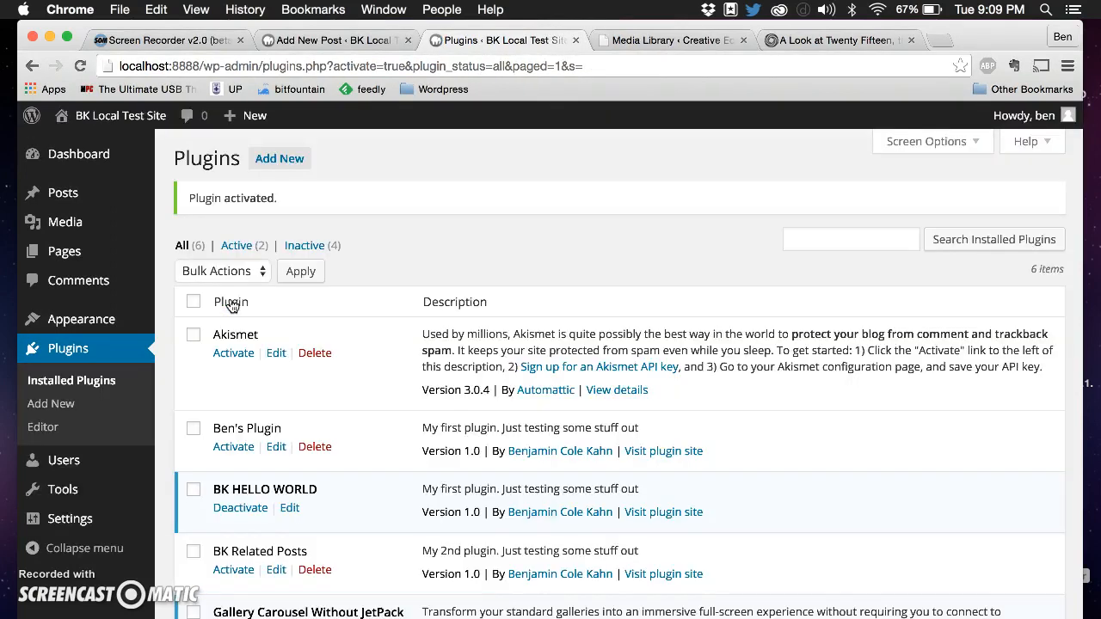
# Search for another new plugin with the keyword "tiled galleries".
pyautogui.click(282, 157)
pyautogui.click(860, 208)
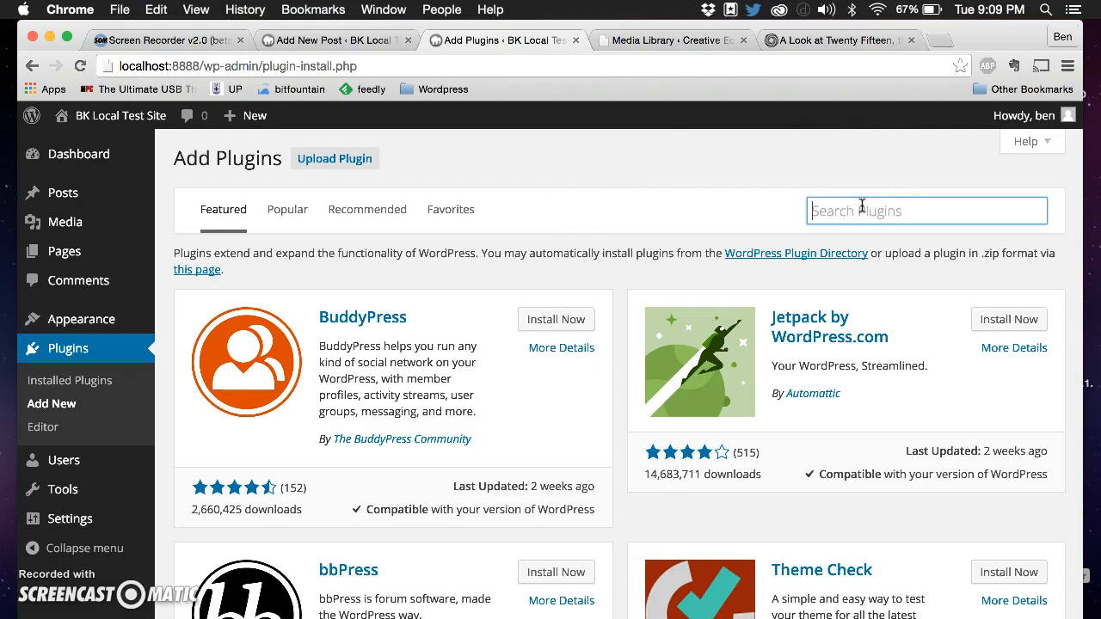
pyautogui.write('tiled galleries')
pyautogui.press('Return')
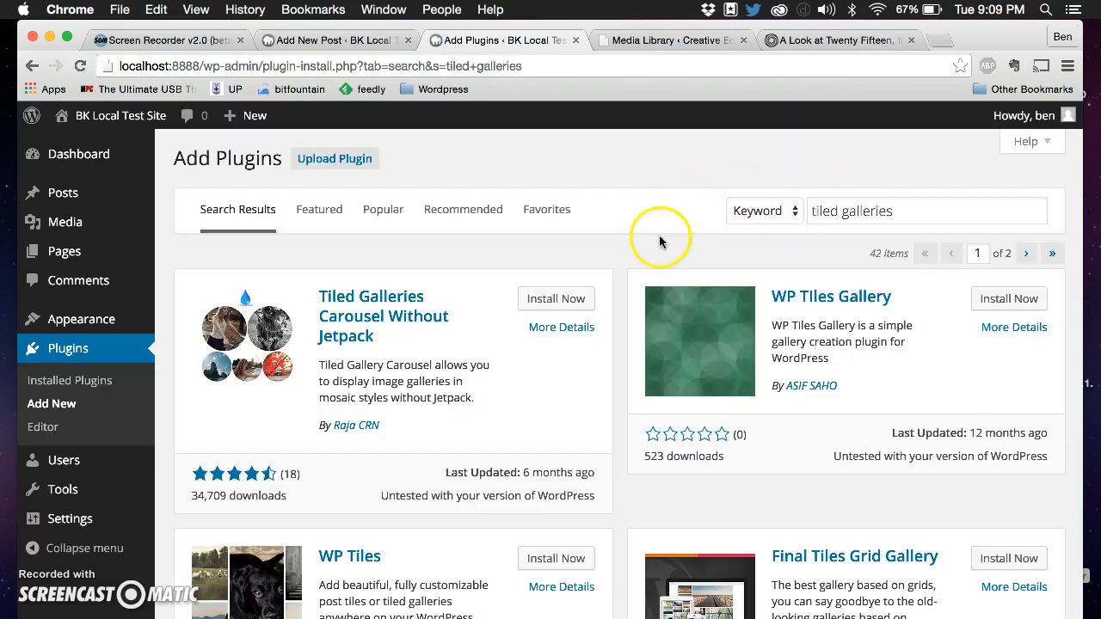
# Install and activate the Tiled Galleries Carousel Without Jetpack plugin, and review both gallery plugins in the installed plugins list.
pyautogui.click(556, 298)
pyautogui.click(664, 259)
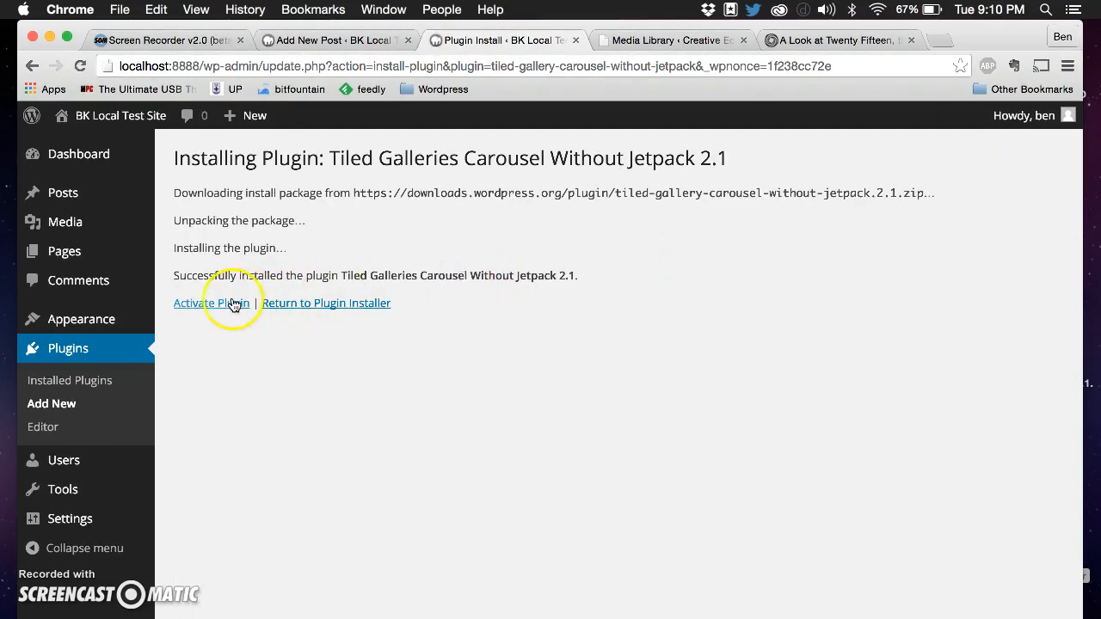
pyautogui.click(233, 304)
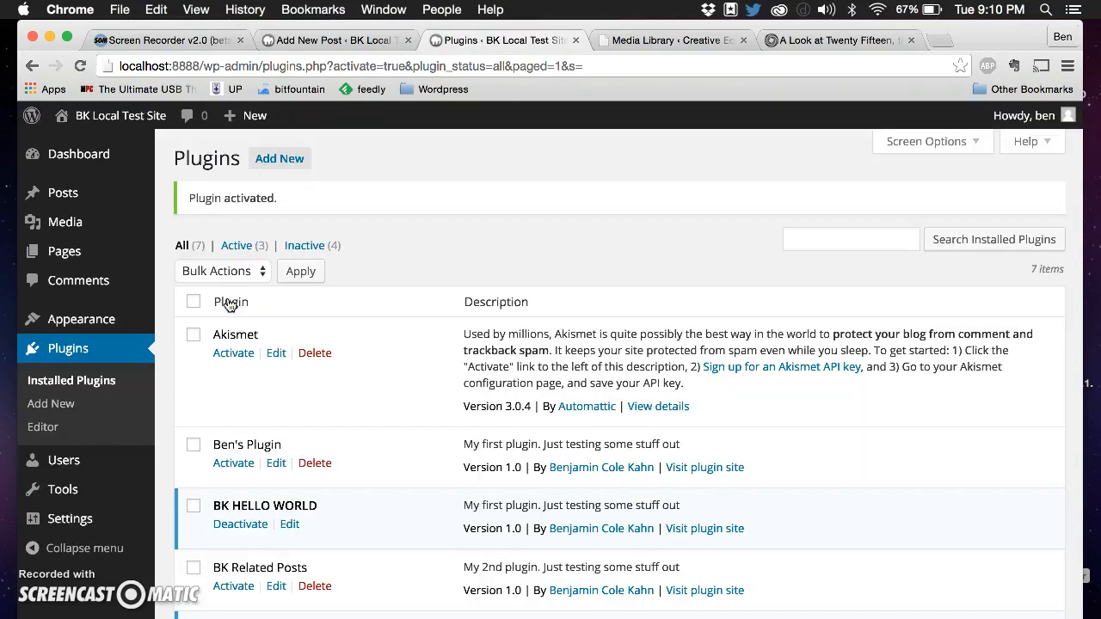
pyautogui.scroll(-10, 423, 412)
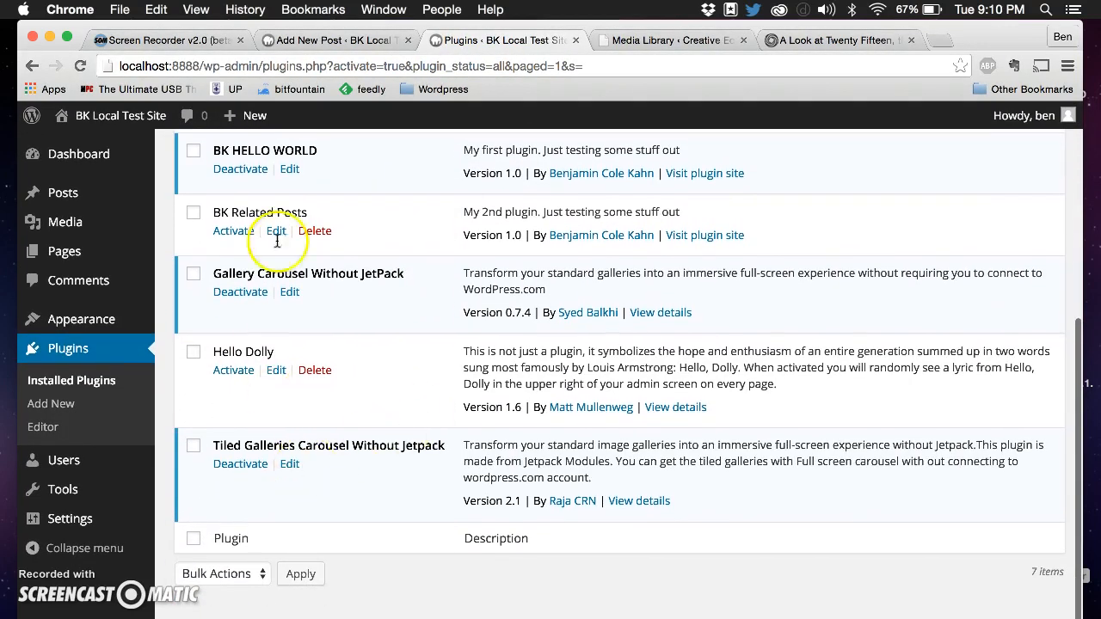
pyautogui.scroll(6, 285, 439)
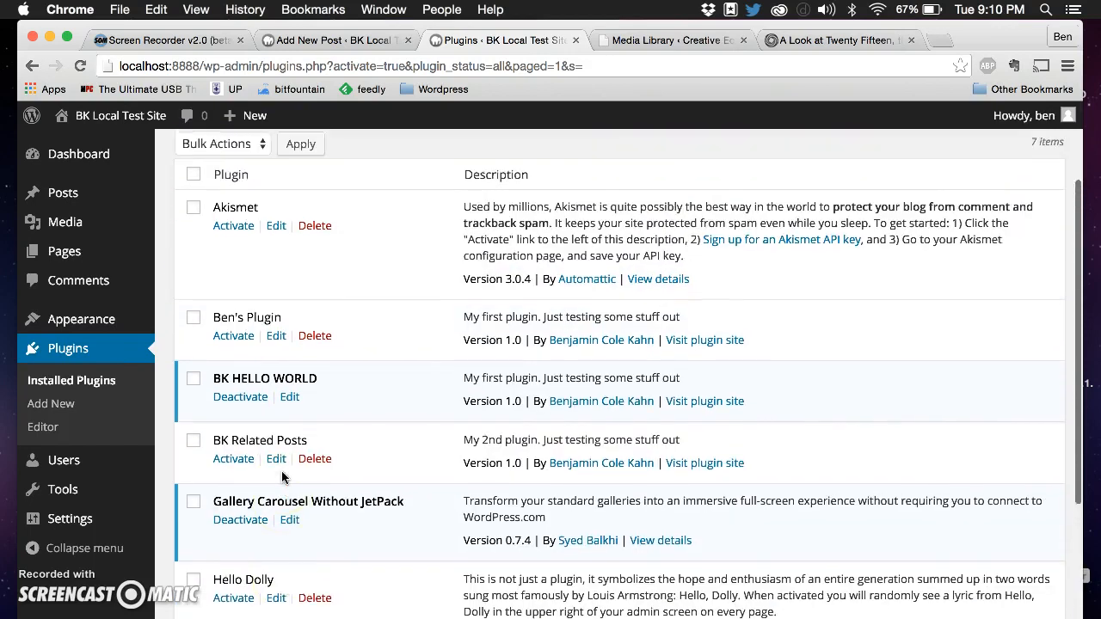
pyautogui.scroll(1, 282, 479)
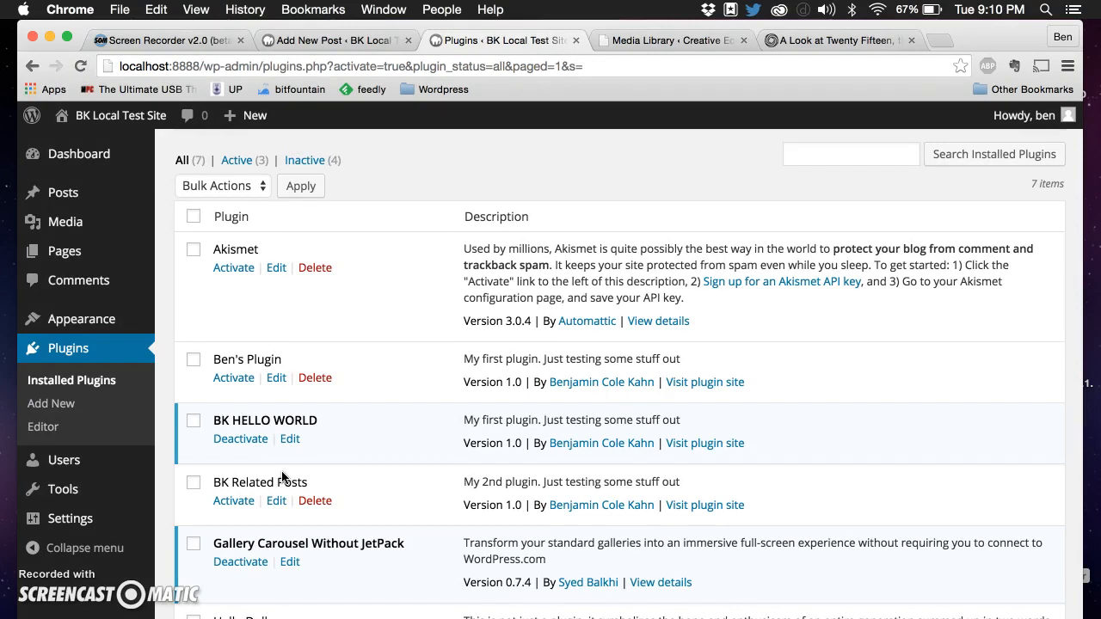
pyautogui.scroll(-1, 282, 479)
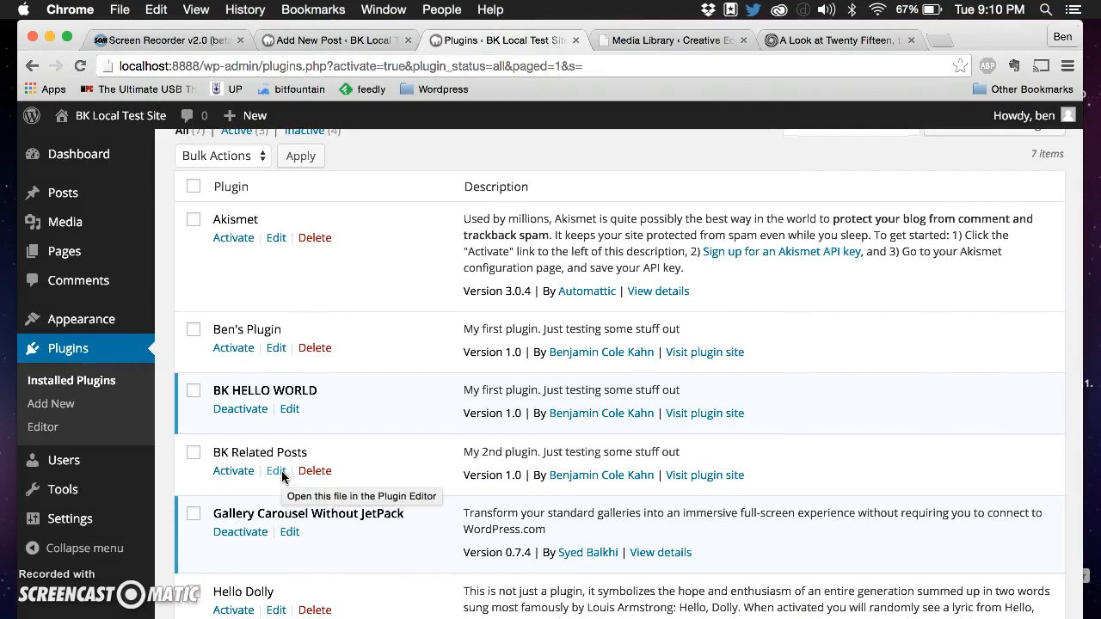
pyautogui.scroll(-1, 282, 478)
# Save the Media settings with the image gallery carousel enabled, its background color Black and the Tiled Galleries mosaic option unchecked.
pyautogui.click(95, 520)
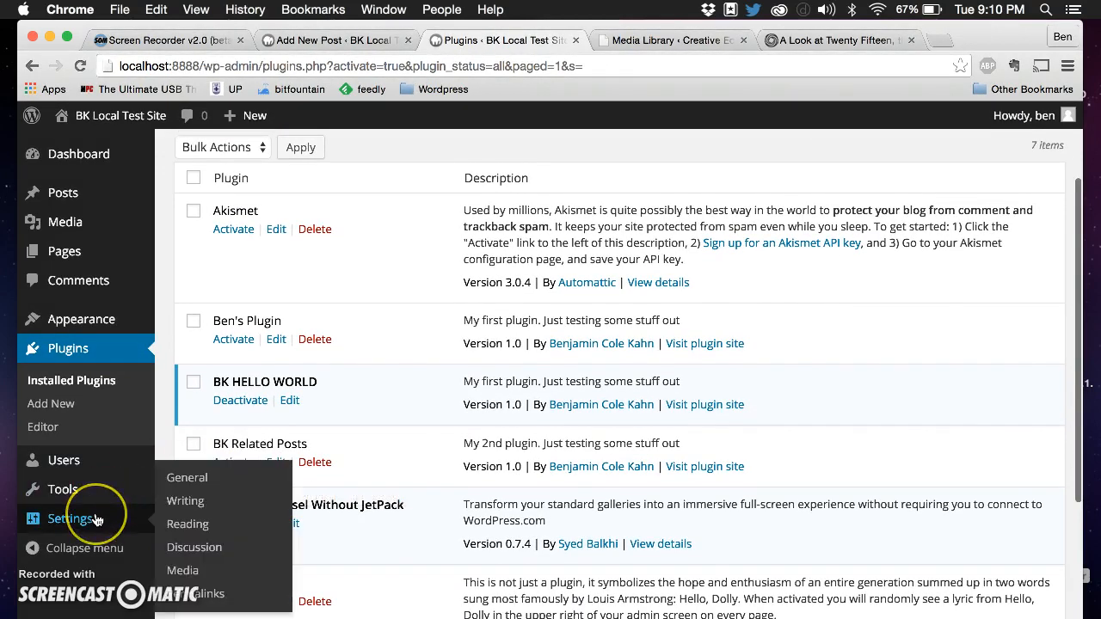
pyautogui.click(184, 570)
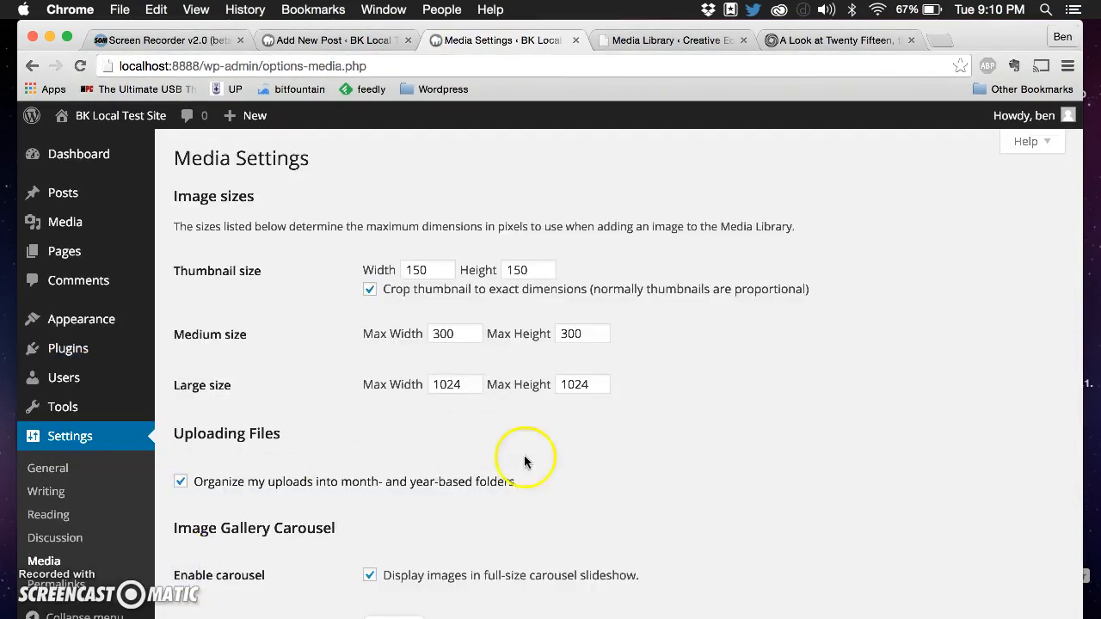
pyautogui.scroll(-5, 540, 504)
pyautogui.click(376, 366)
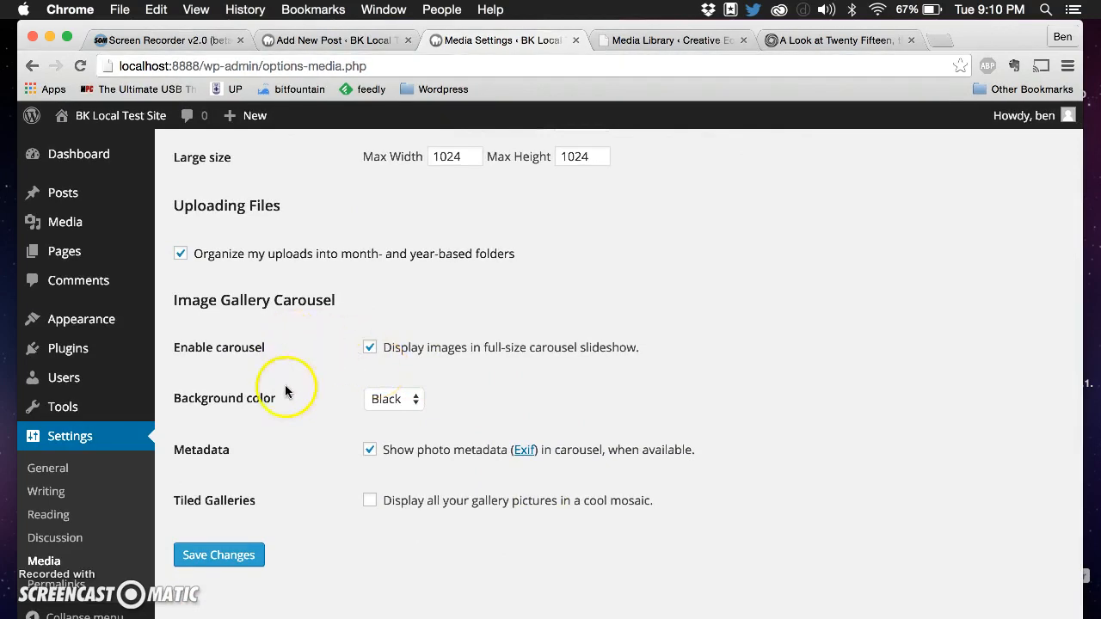
pyautogui.click(384, 502)
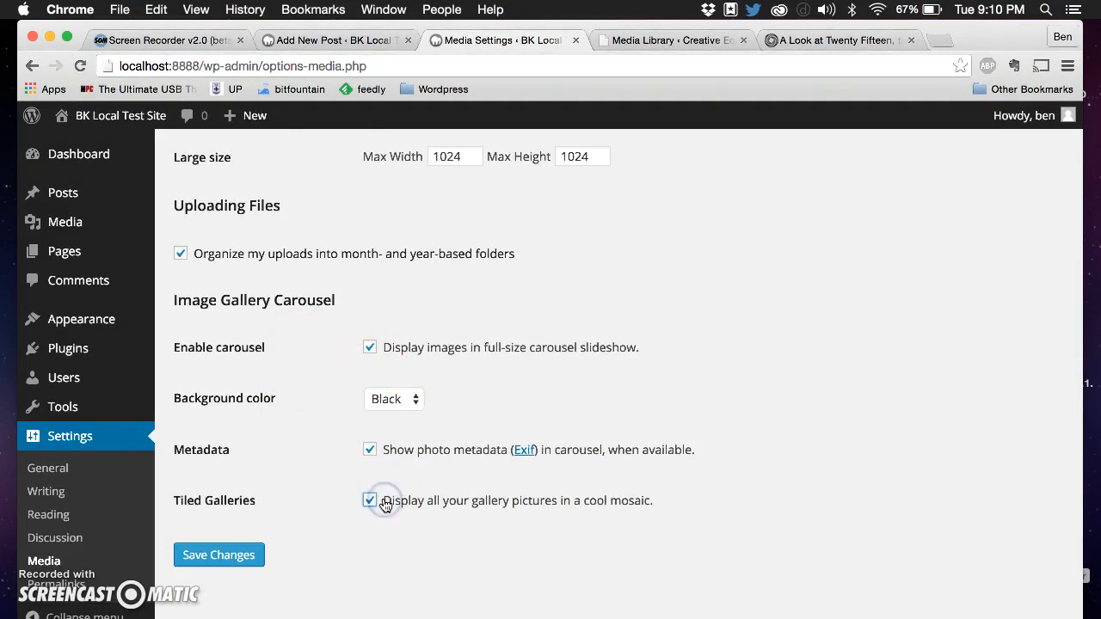
pyautogui.click(385, 503)
pyautogui.click(389, 399)
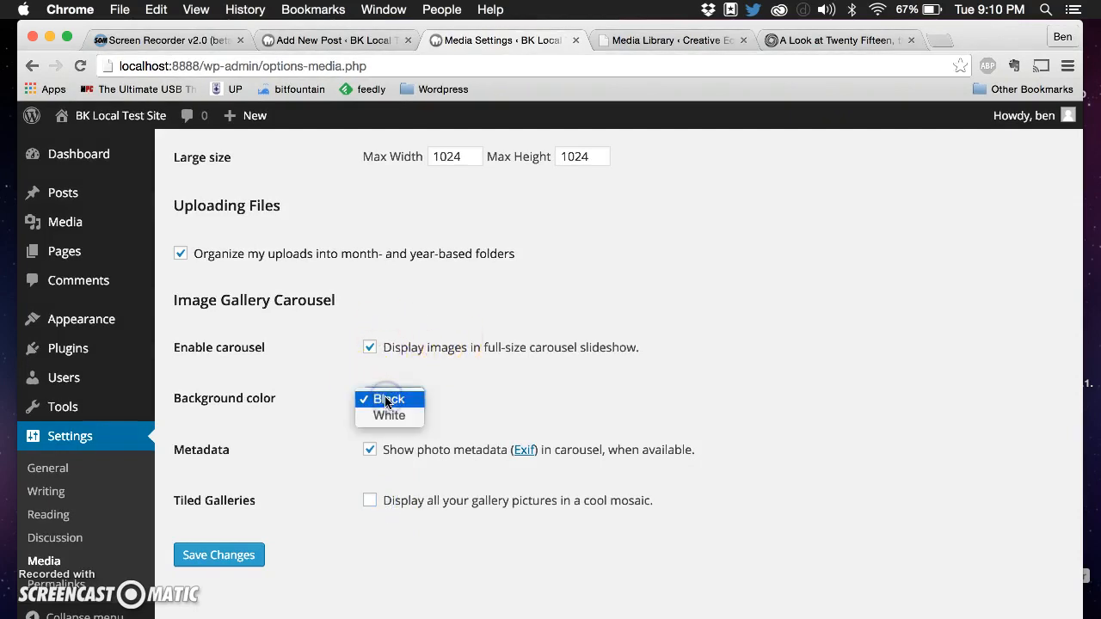
pyautogui.click(391, 401)
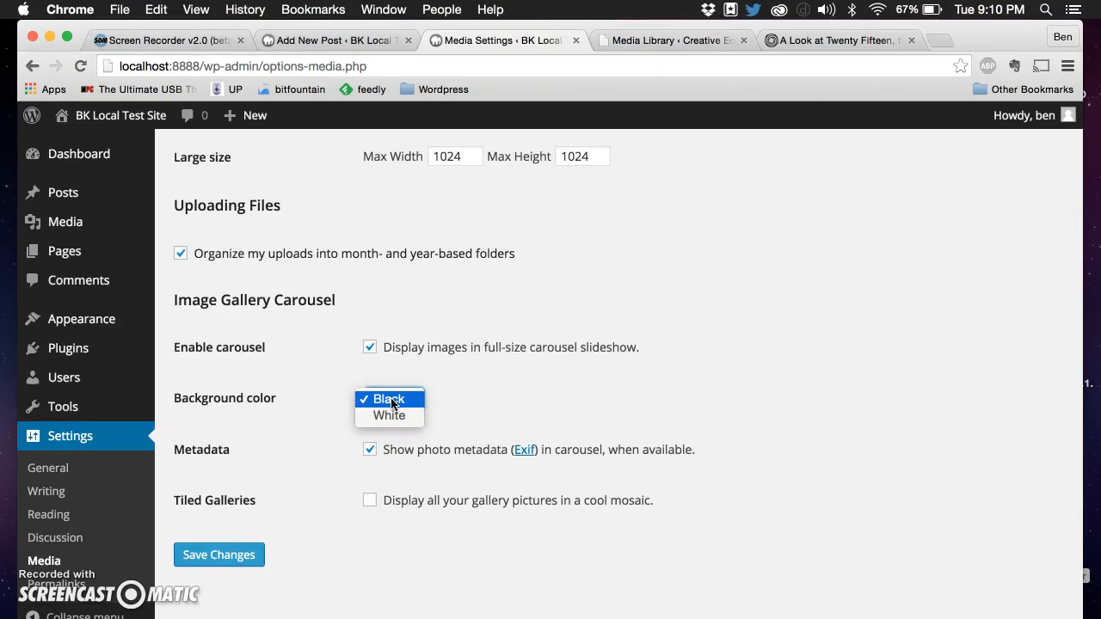
pyautogui.click(222, 555)
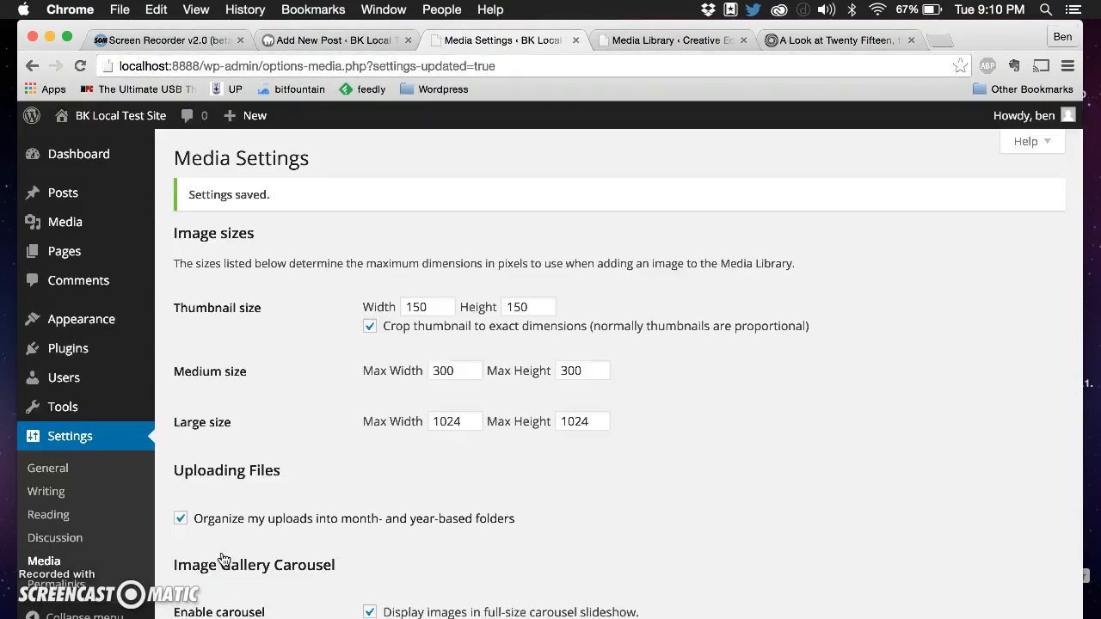
# Open the Image Gallery Test draft from the posts list for editing.
pyautogui.moveTo(112, 125)
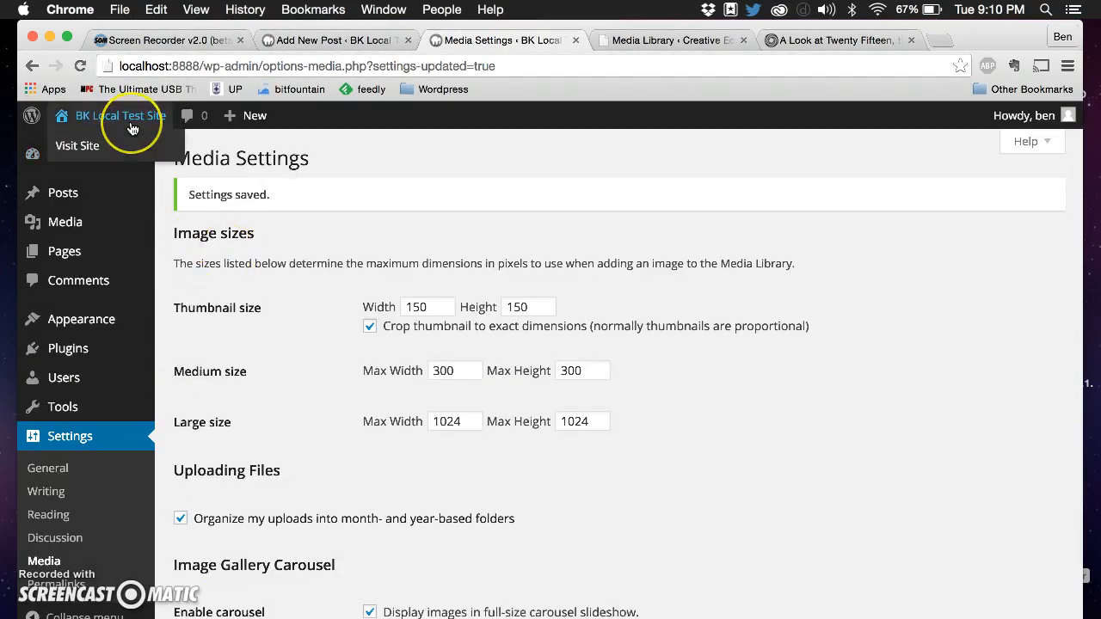
pyautogui.click(56, 193)
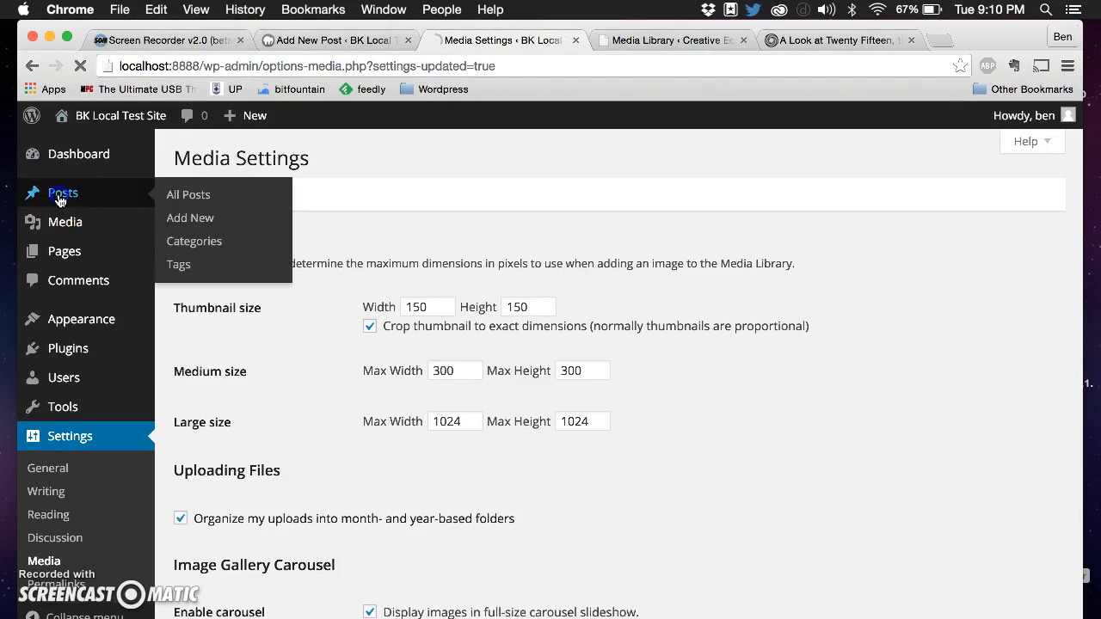
pyautogui.moveTo(298, 280)
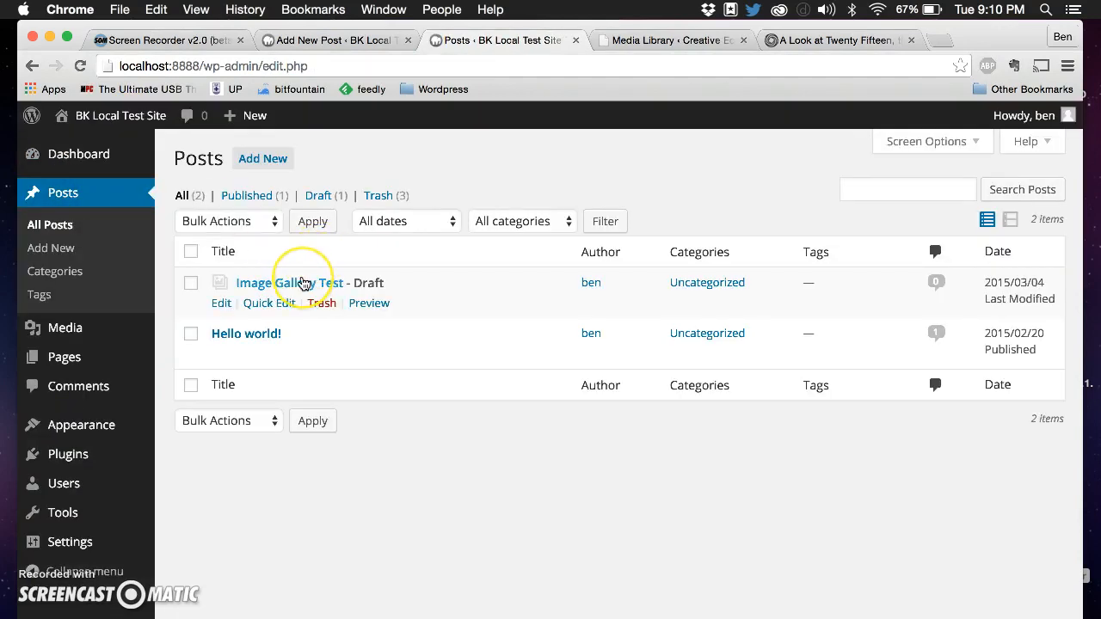
pyautogui.click(221, 303)
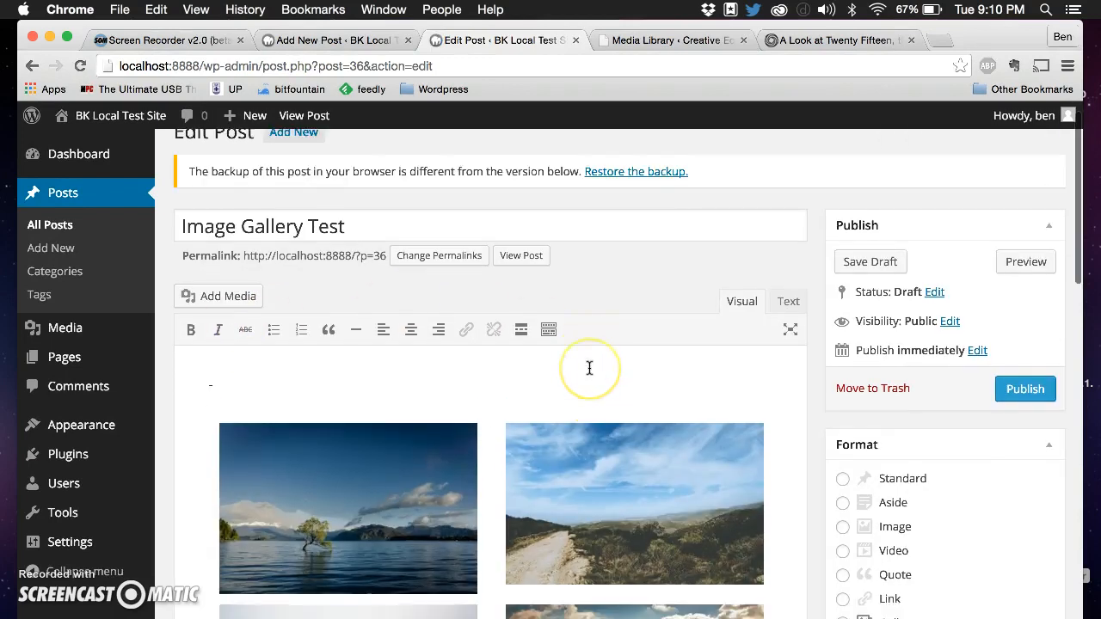
# Set the type of the post's image gallery to Tiled Mosaic and update the gallery.
pyautogui.scroll(-3, 589, 368)
pyautogui.click(594, 445)
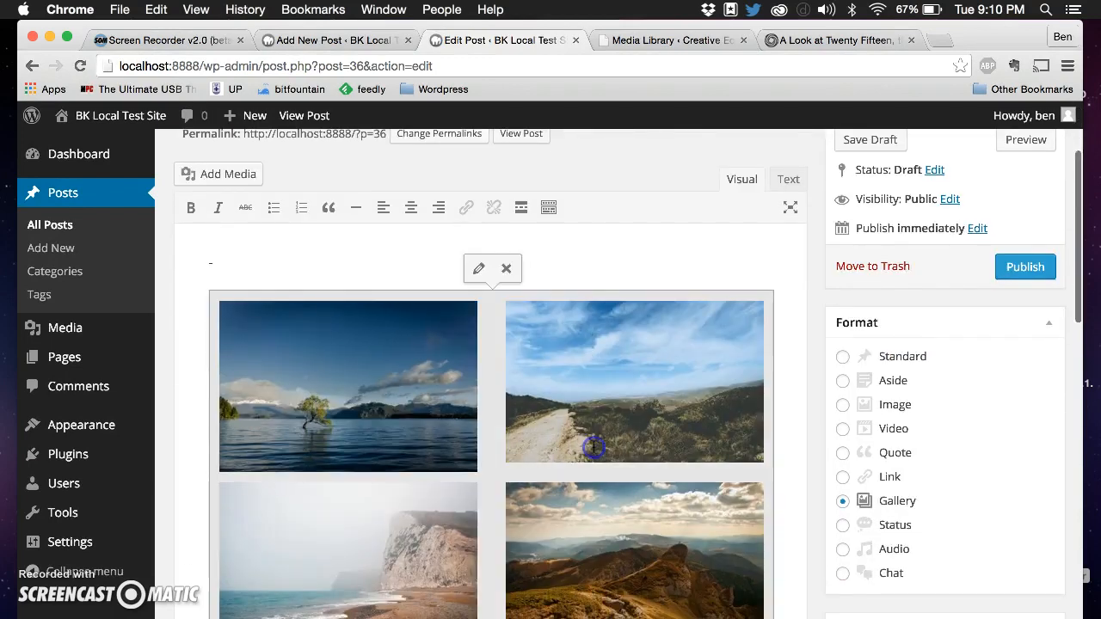
pyautogui.click(479, 272)
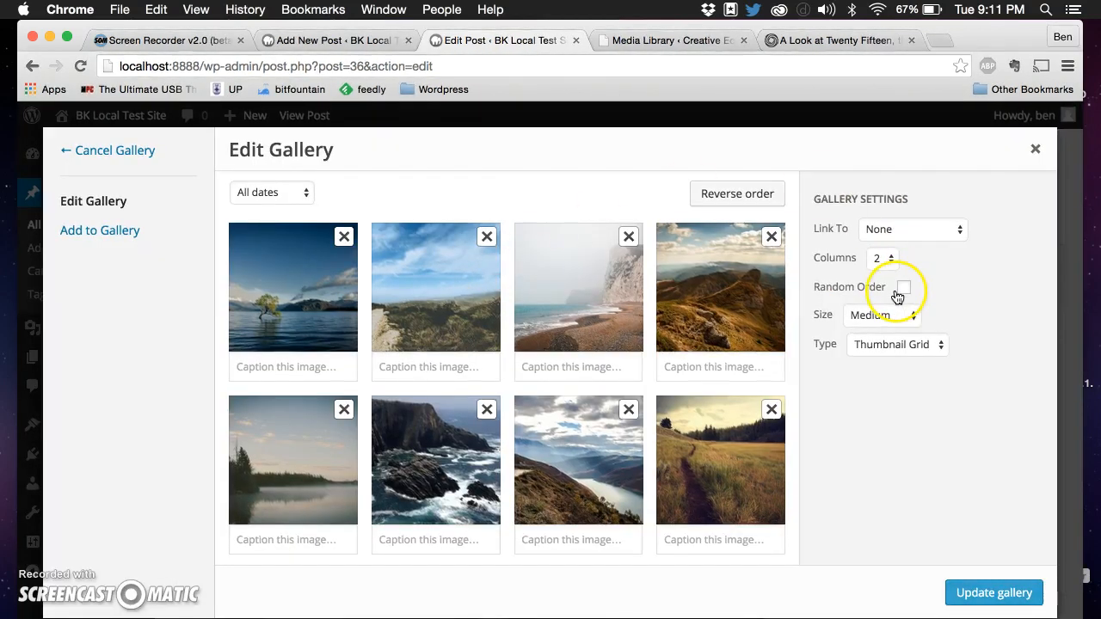
pyautogui.click(928, 344)
pyautogui.click(926, 357)
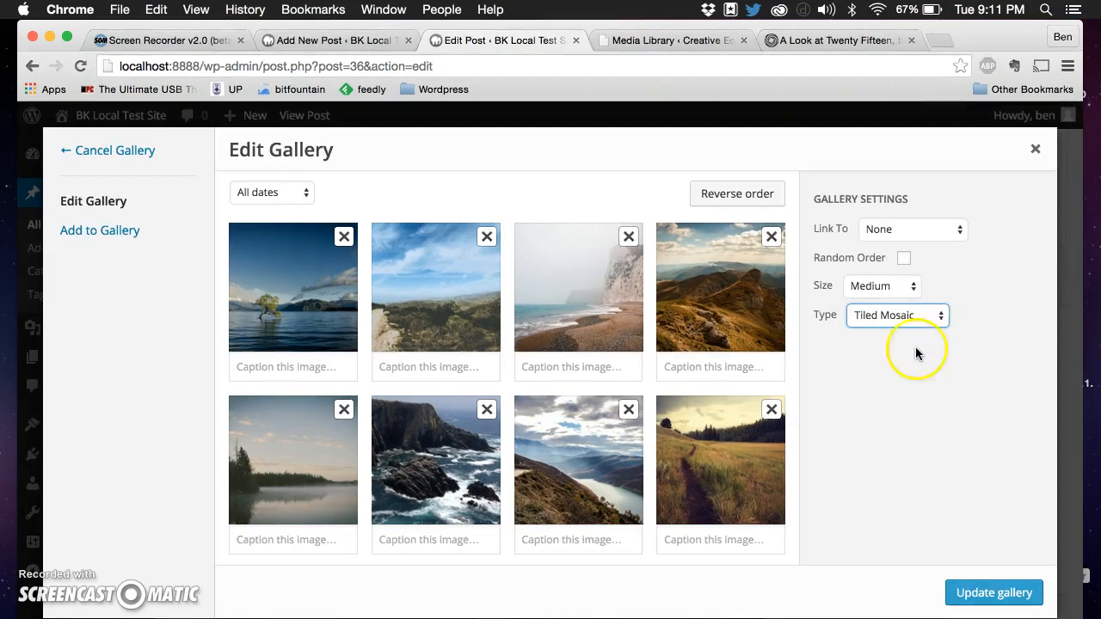
pyautogui.click(918, 316)
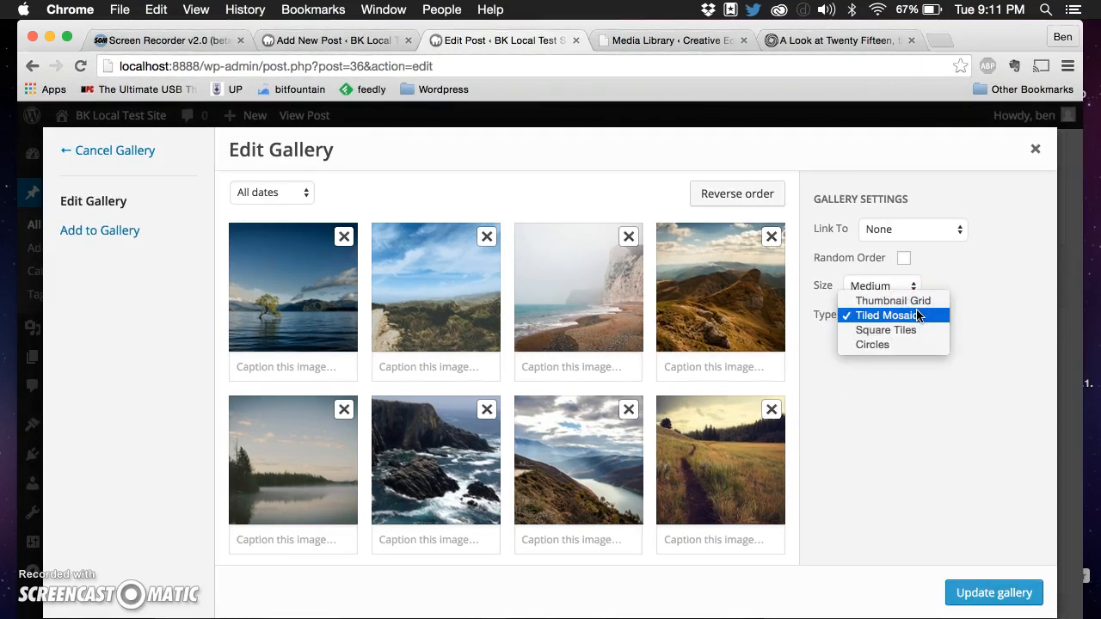
pyautogui.click(898, 345)
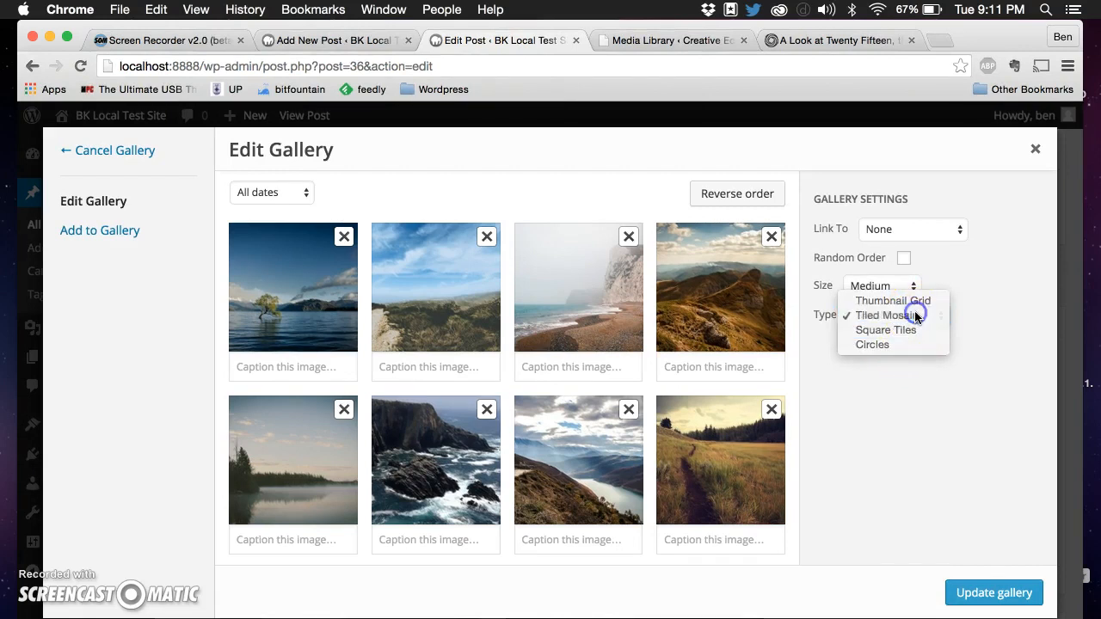
pyautogui.click(915, 314)
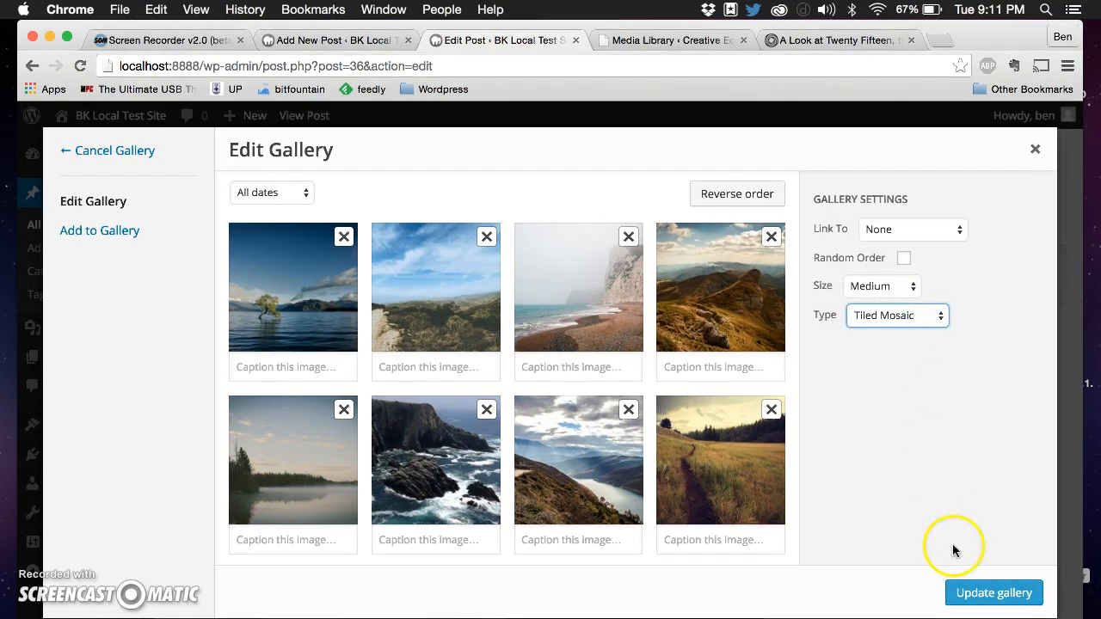
pyautogui.click(992, 594)
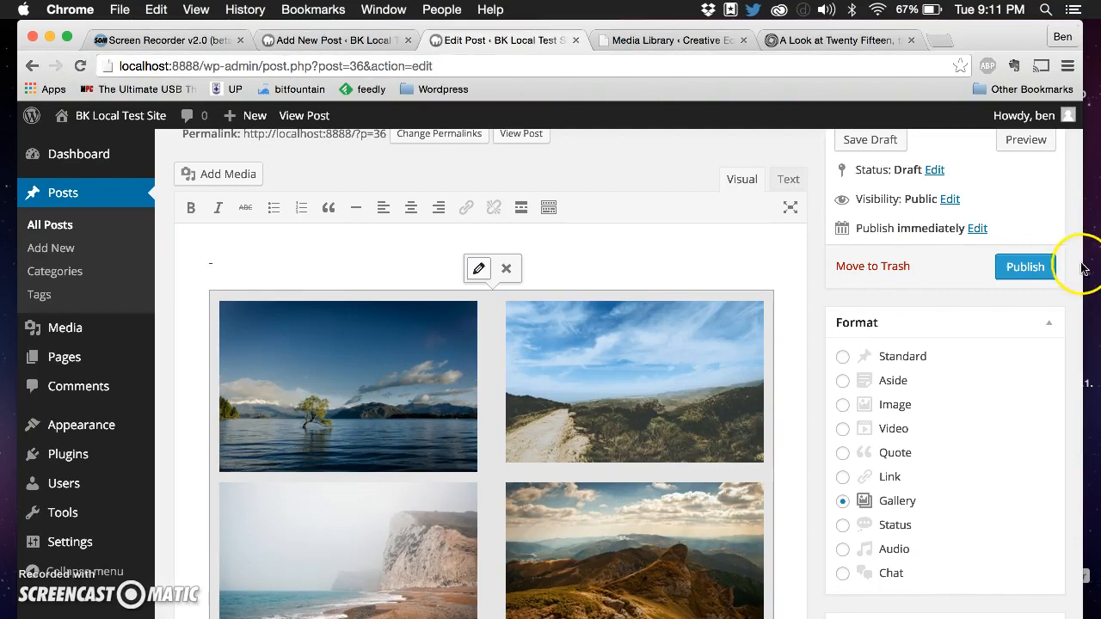
# Preview the Image Gallery Test post and look over the whole tiled mosaic layout.
pyautogui.scroll(2, 1020, 246)
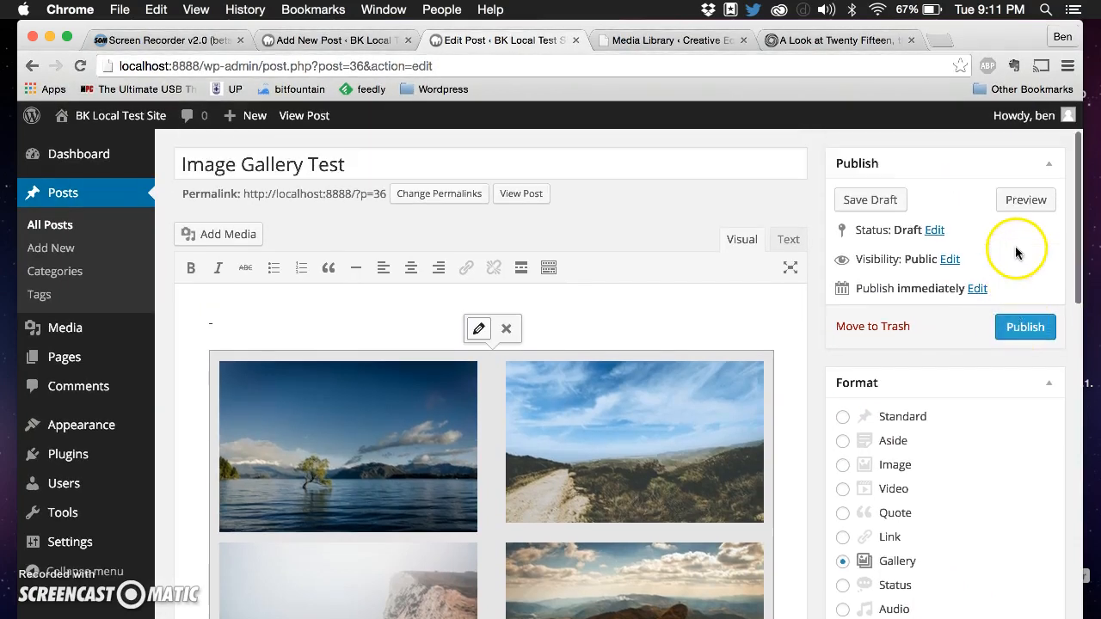
pyautogui.click(1028, 201)
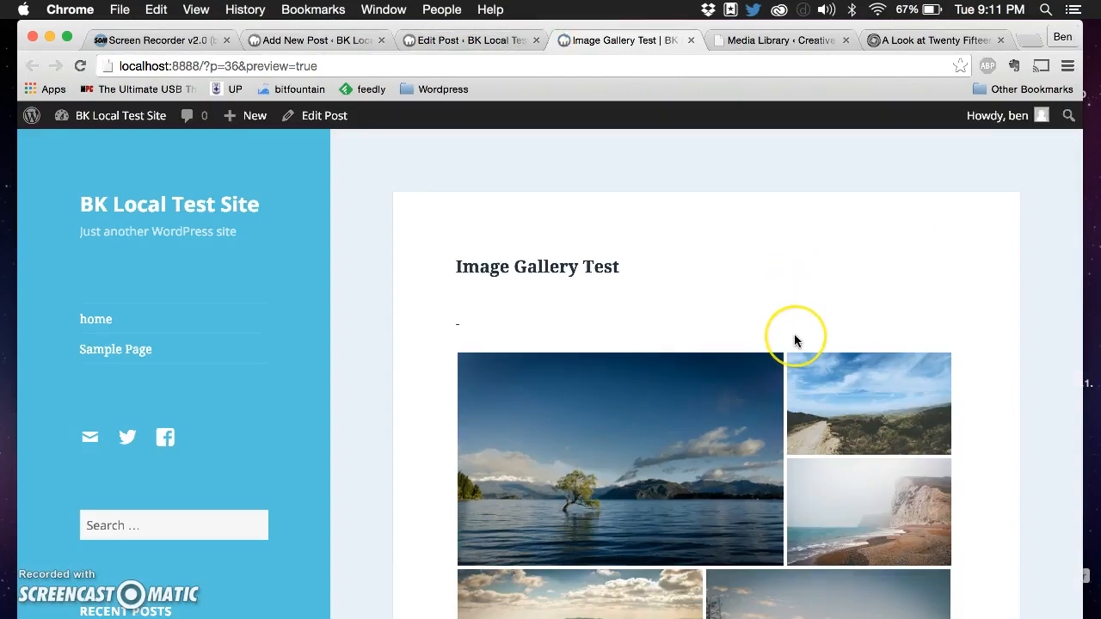
pyautogui.scroll(-4, 794, 339)
pyautogui.scroll(-10, 795, 340)
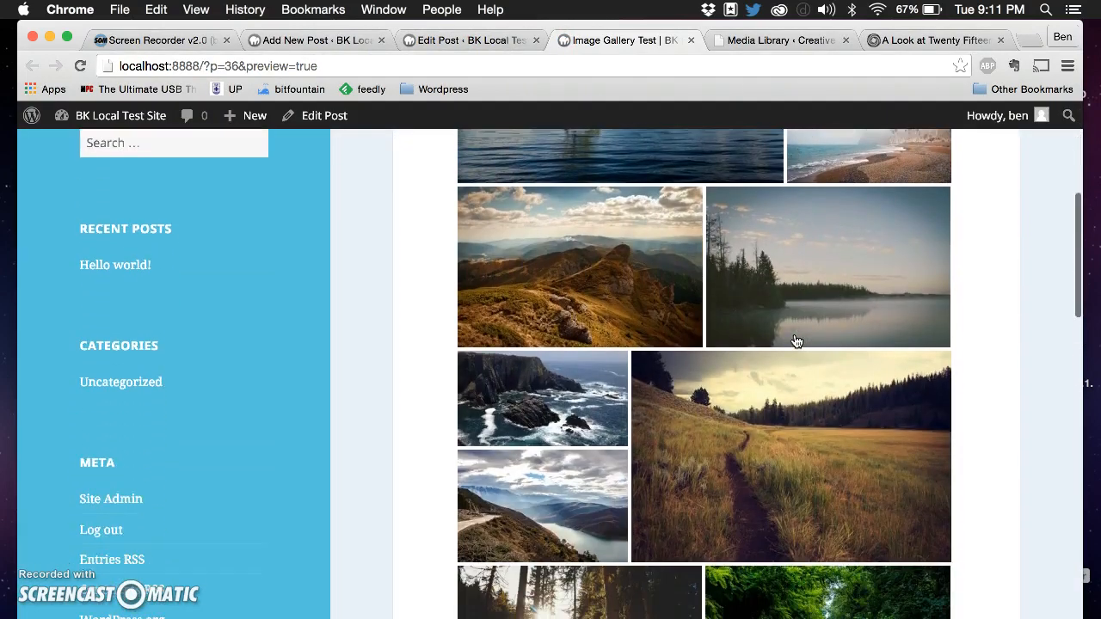
pyautogui.click(798, 228)
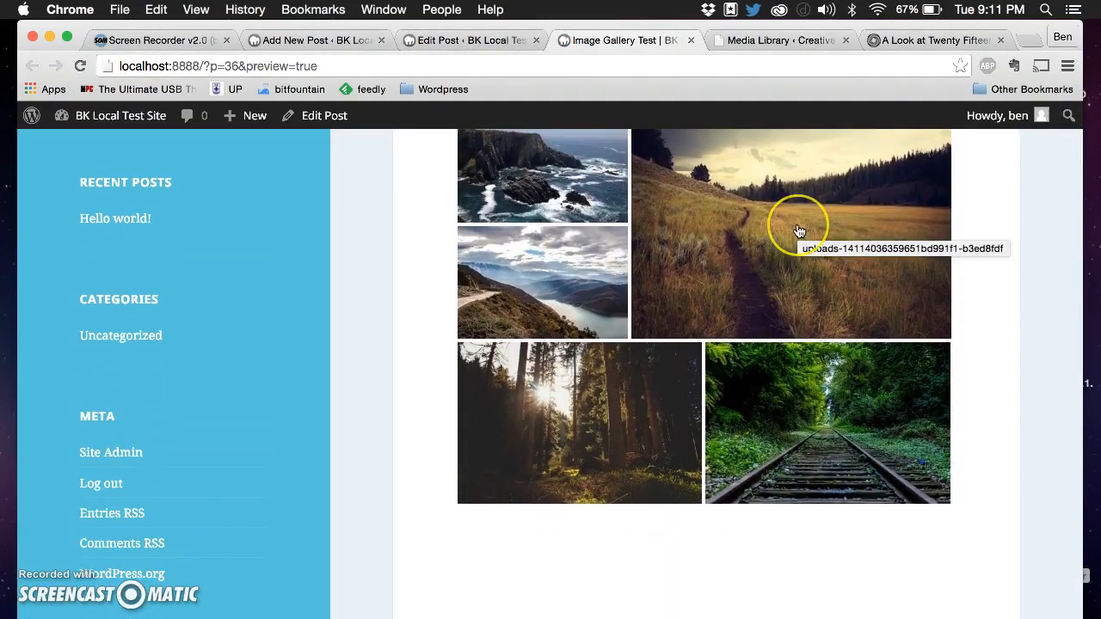
pyautogui.scroll(14, 799, 231)
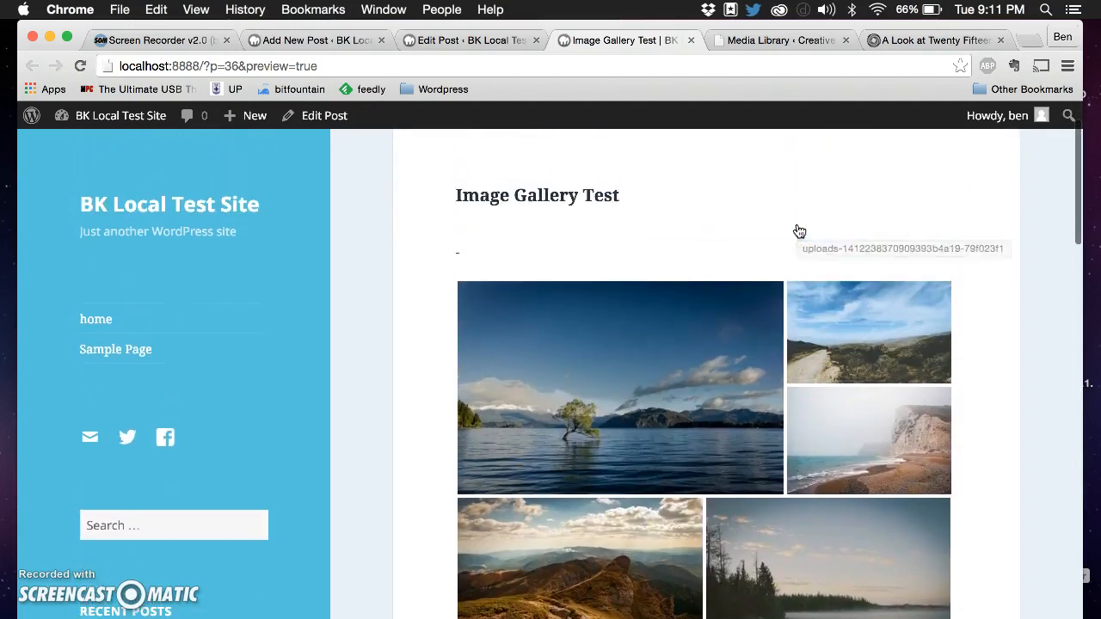
# View the large lake image in the carousel, advance through the following three images, close the carousel and review the rest of the mosaic.
pyautogui.scroll(-2, 800, 230)
pyautogui.click(711, 238)
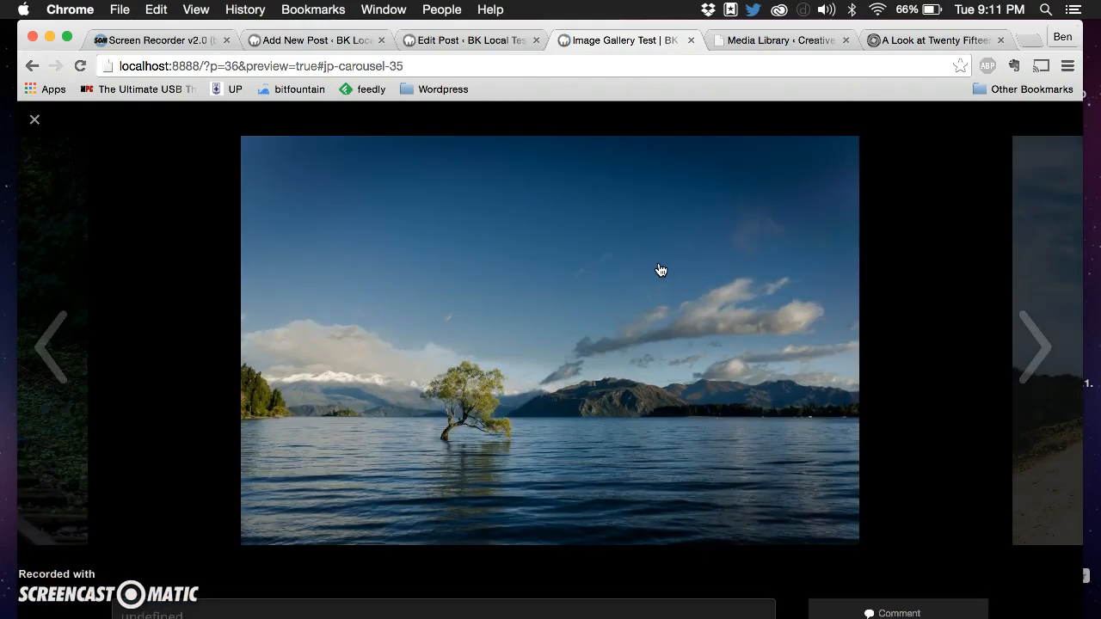
pyautogui.click(1022, 365)
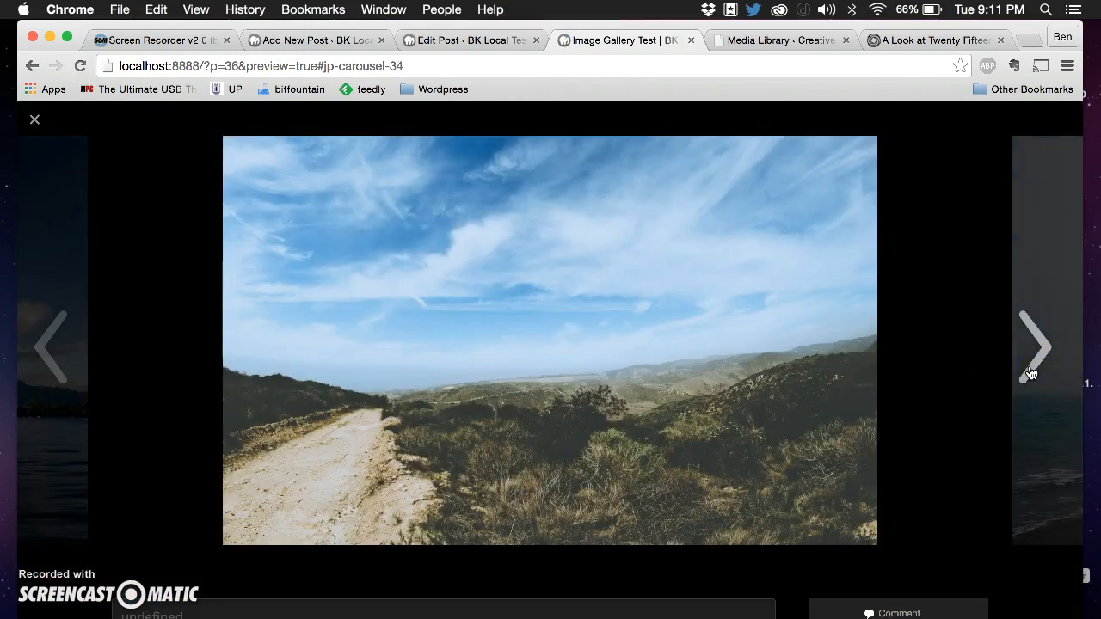
pyautogui.click(1032, 372)
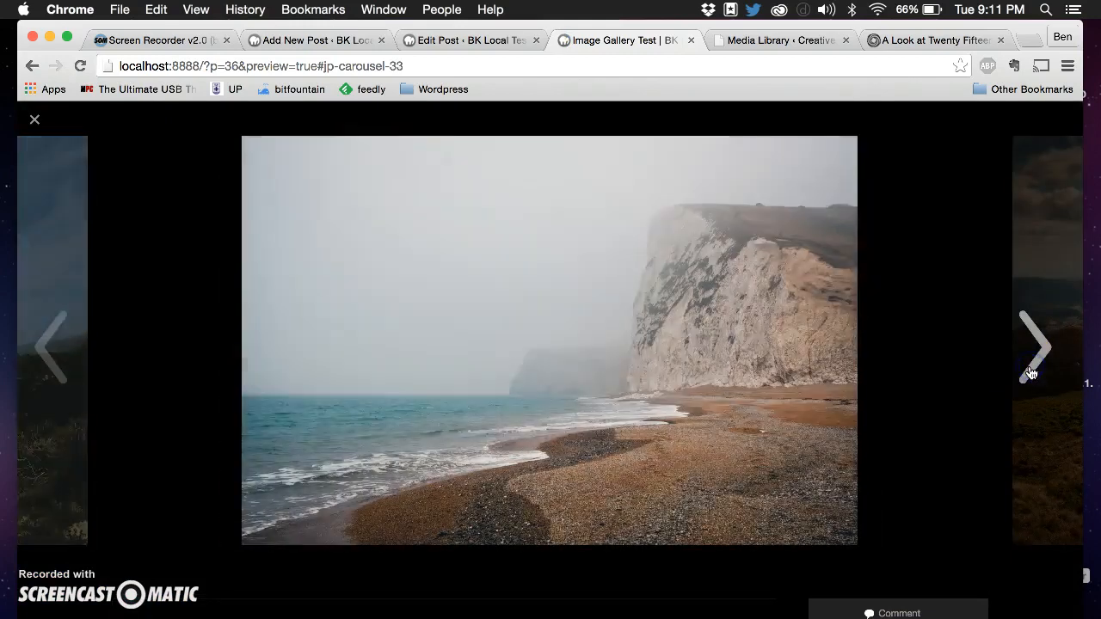
pyautogui.click(1029, 369)
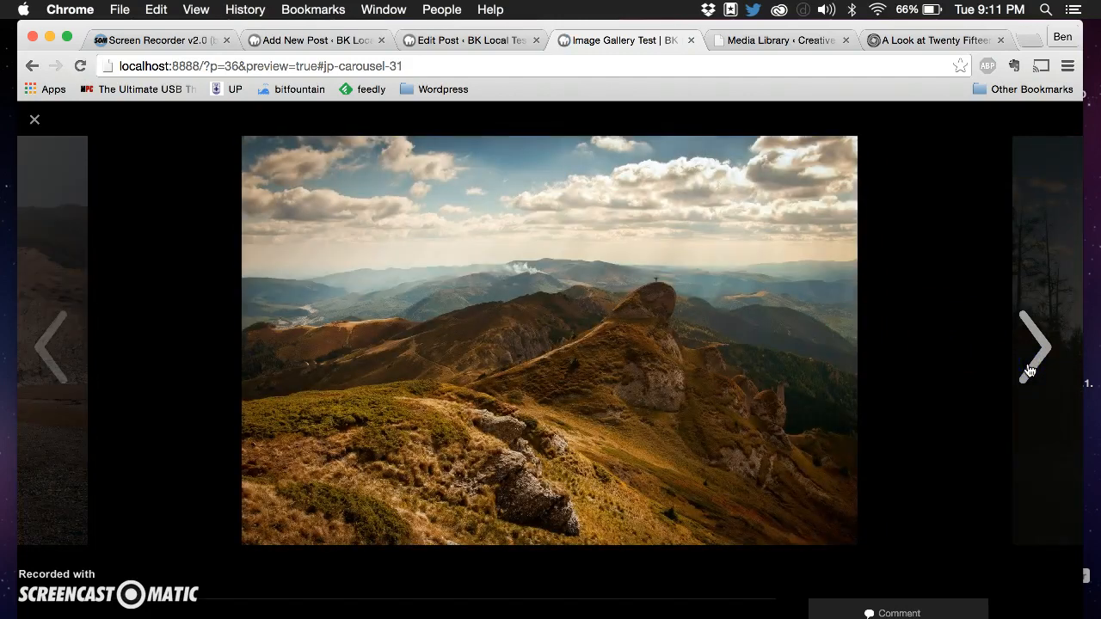
pyautogui.press('Escape')
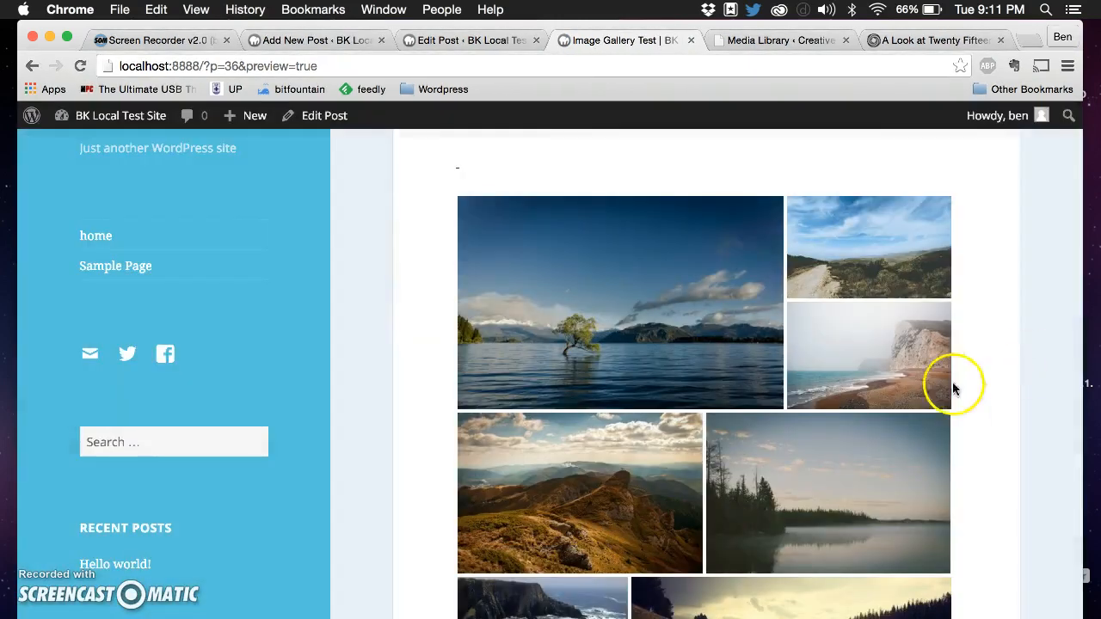
pyautogui.scroll(-4, 903, 413)
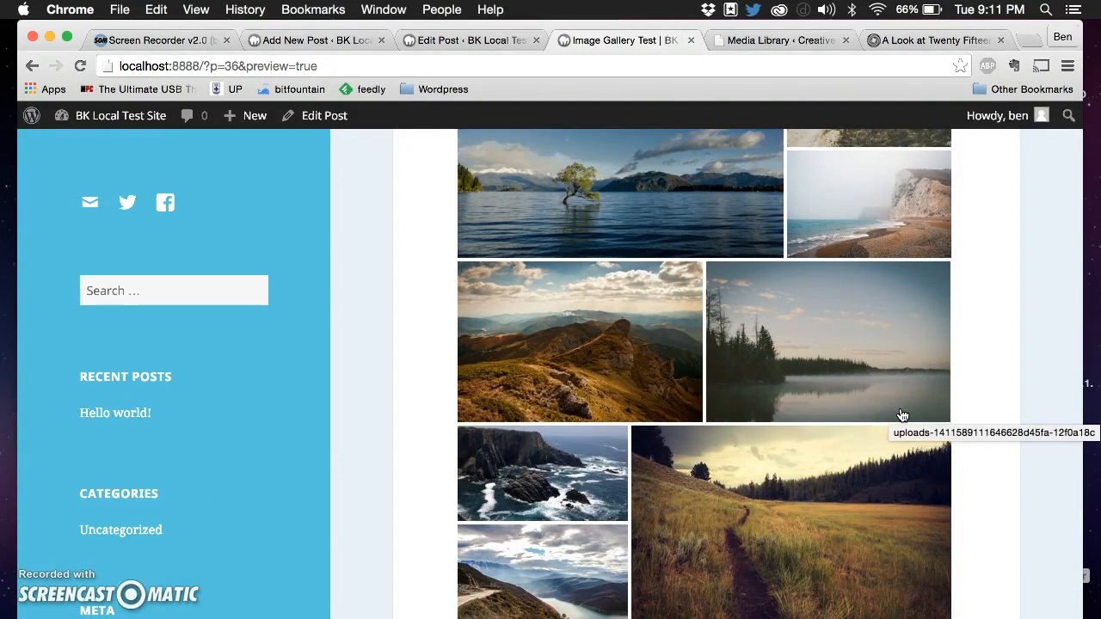
pyautogui.scroll(-4, 903, 416)
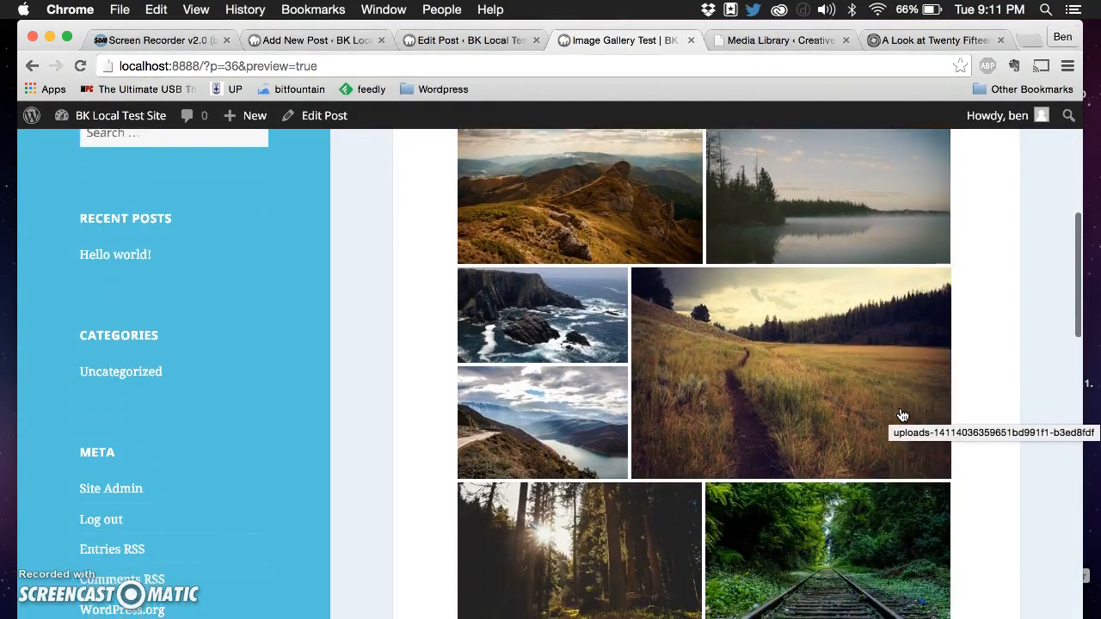
pyautogui.scroll(-5, 902, 415)
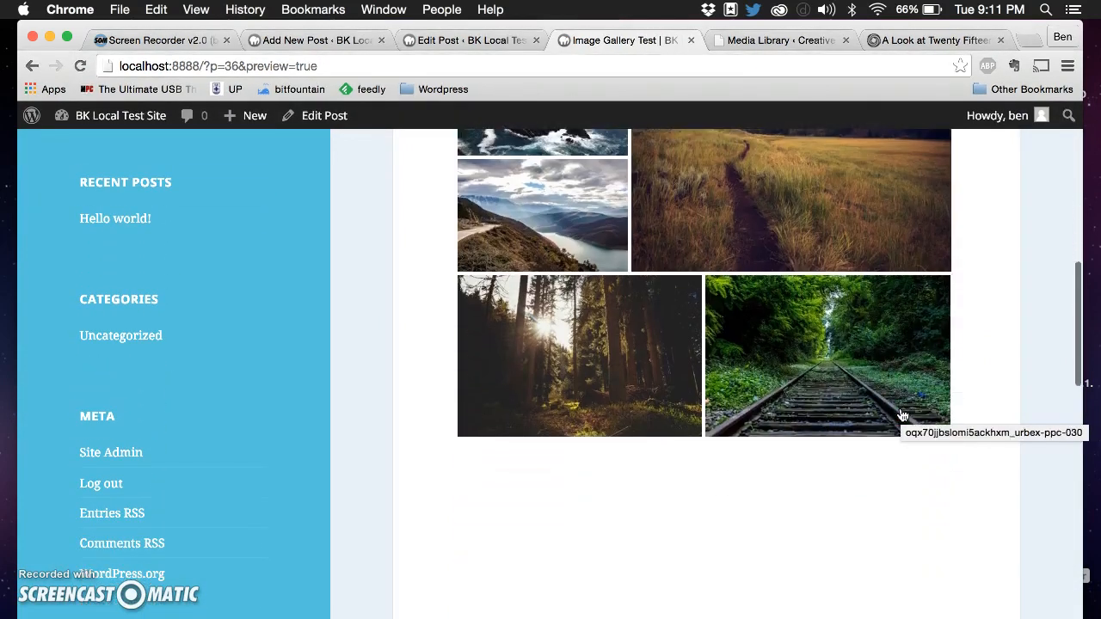